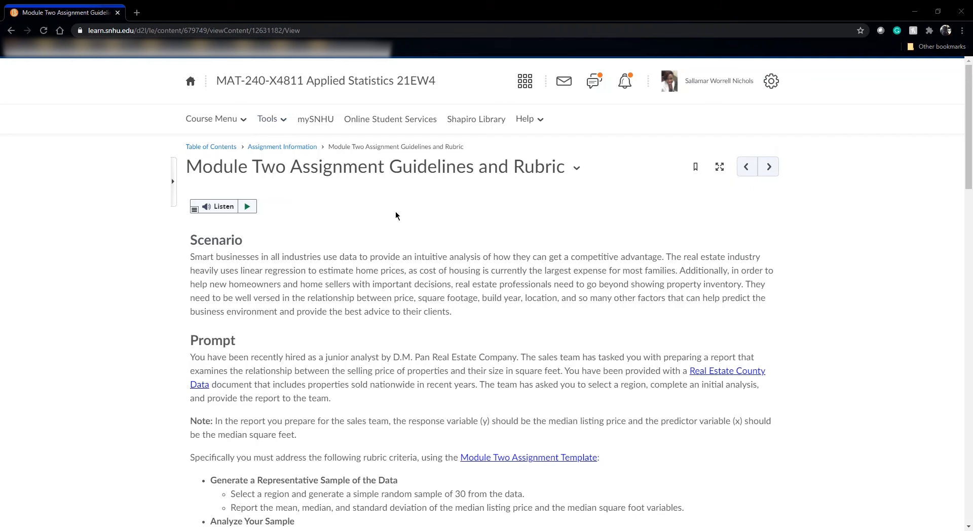
# Review the Module Two assignment prompt, tutorial links and grading rubric.
pyautogui.scroll(-5, 396, 216)
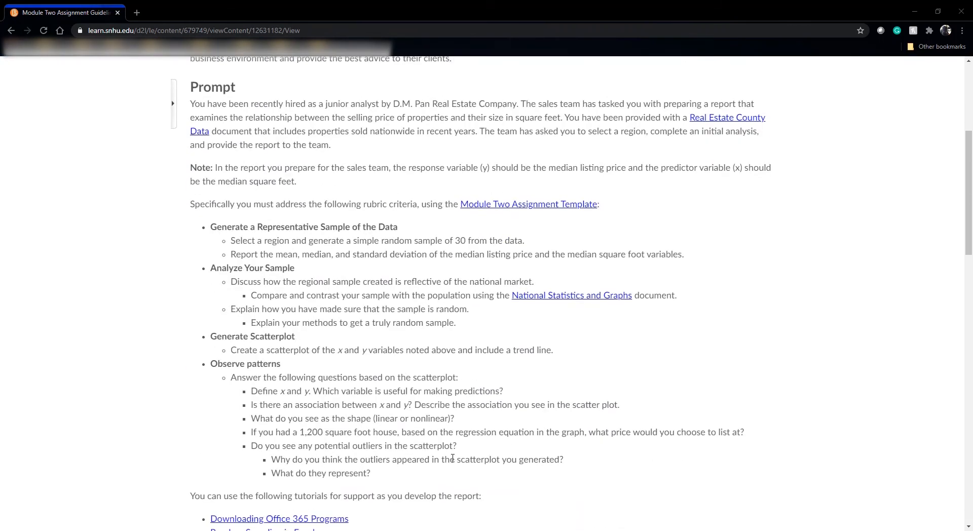
pyautogui.scroll(-8, 451, 457)
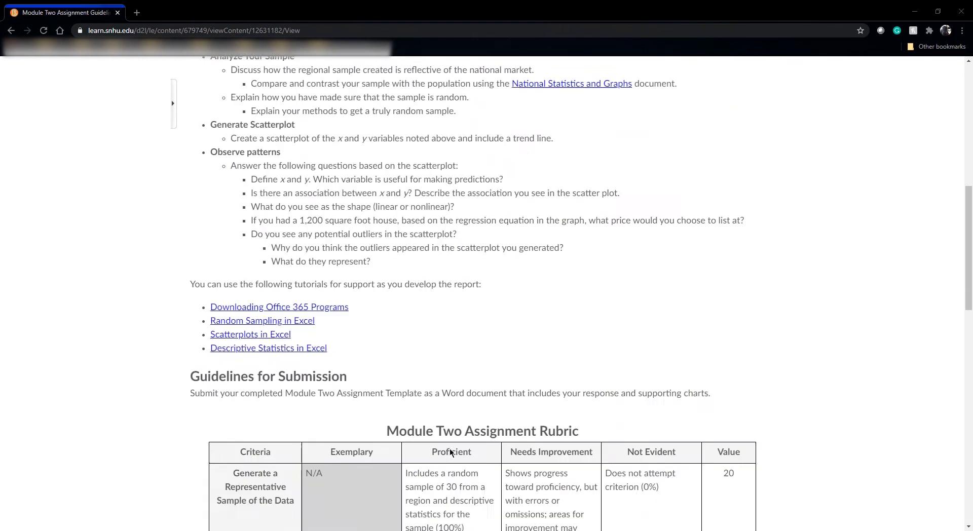
pyautogui.scroll(-2, 445, 446)
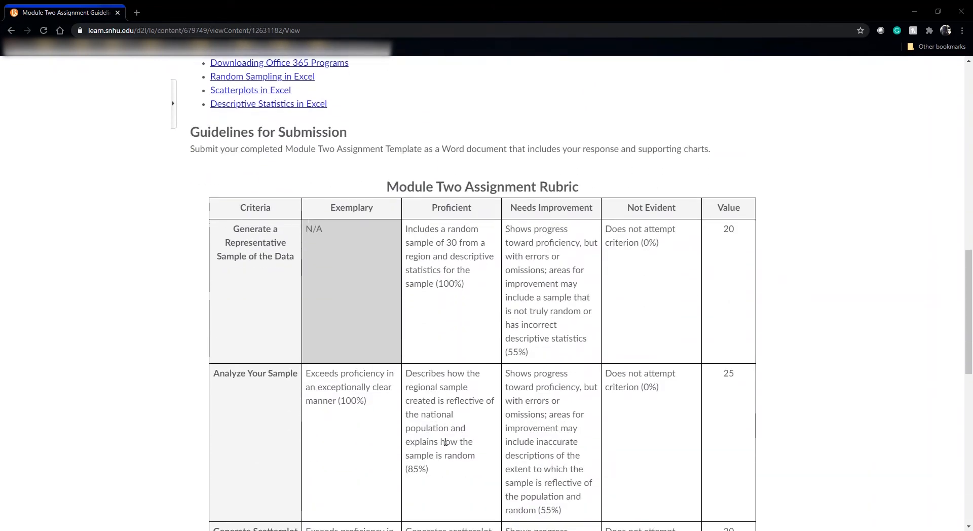
pyautogui.scroll(-1, 445, 442)
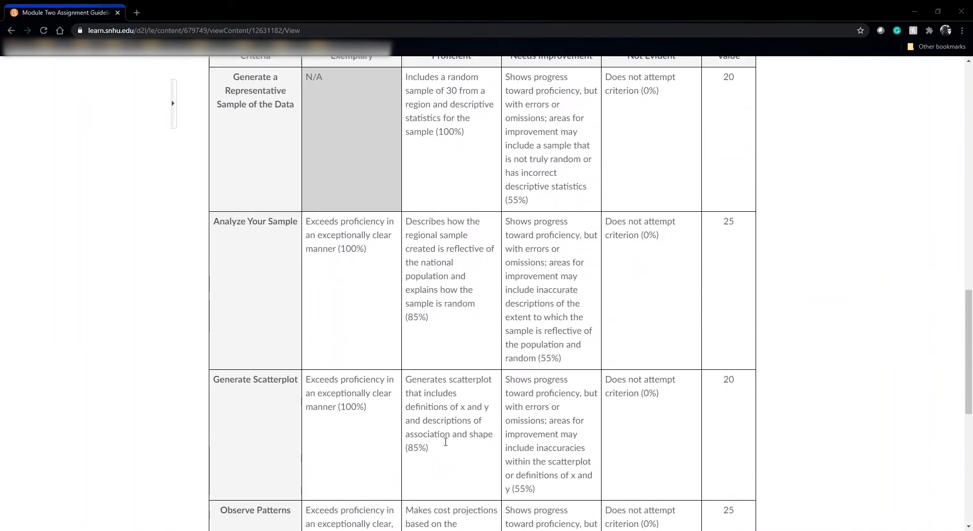
pyautogui.scroll(-6, 426, 405)
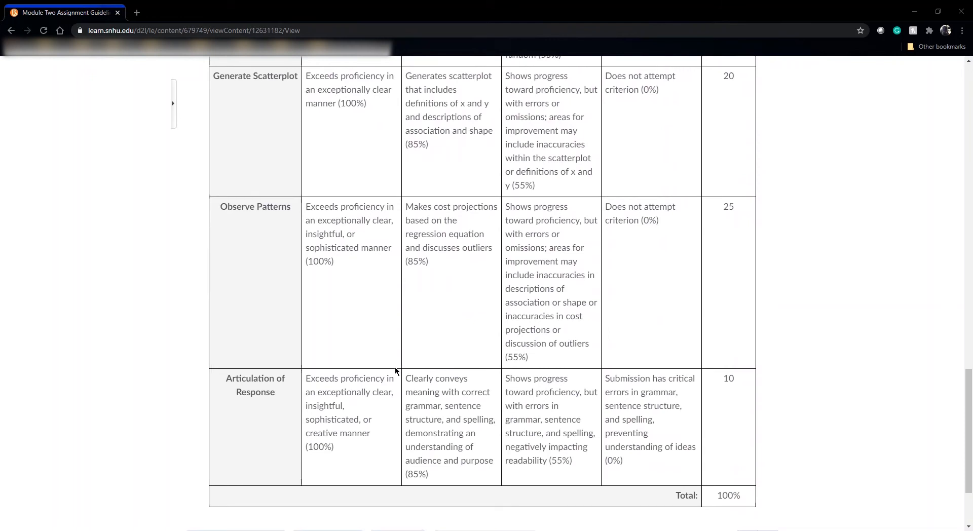
pyautogui.scroll(3, 395, 368)
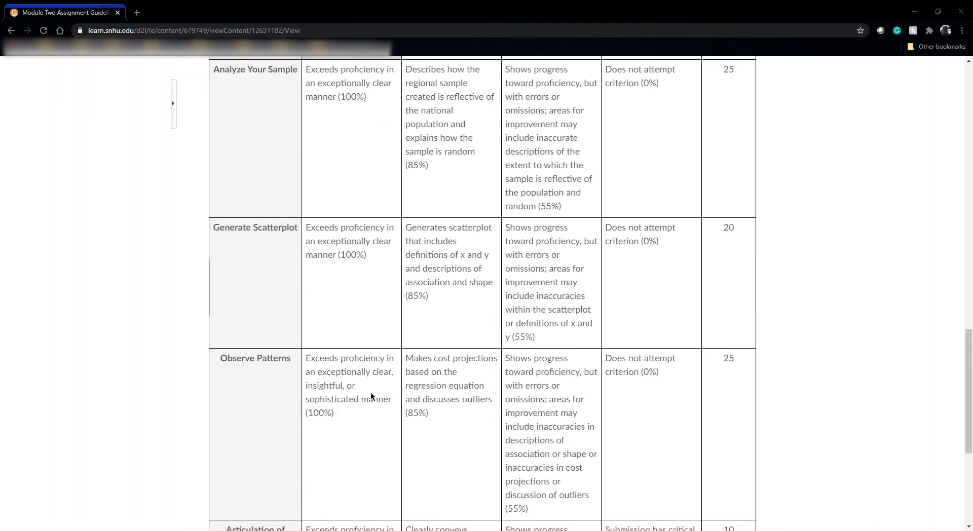
pyautogui.scroll(20, 440, 371)
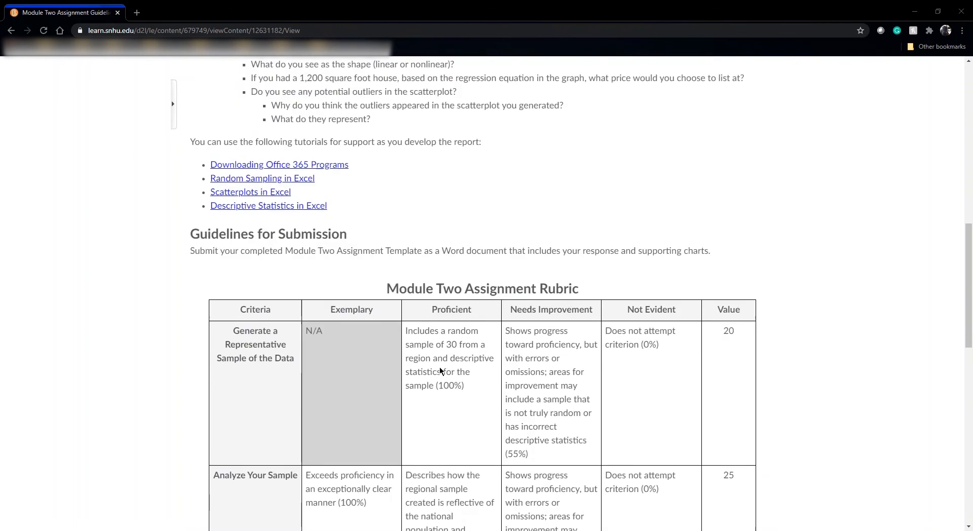
pyautogui.scroll(10, 440, 369)
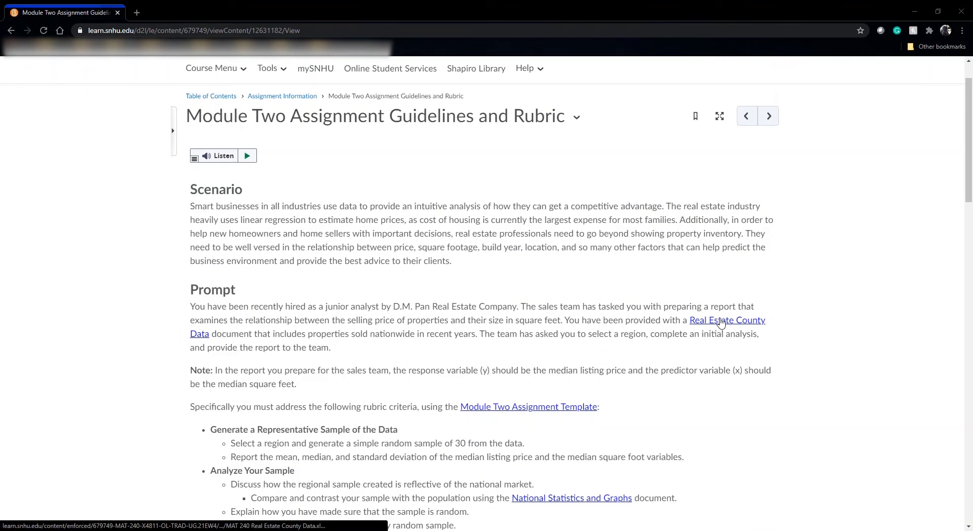
# Download the Real Estate County Data workbook to the Downloads folder and open it in Excel with editing enabled.
pyautogui.click(720, 322)
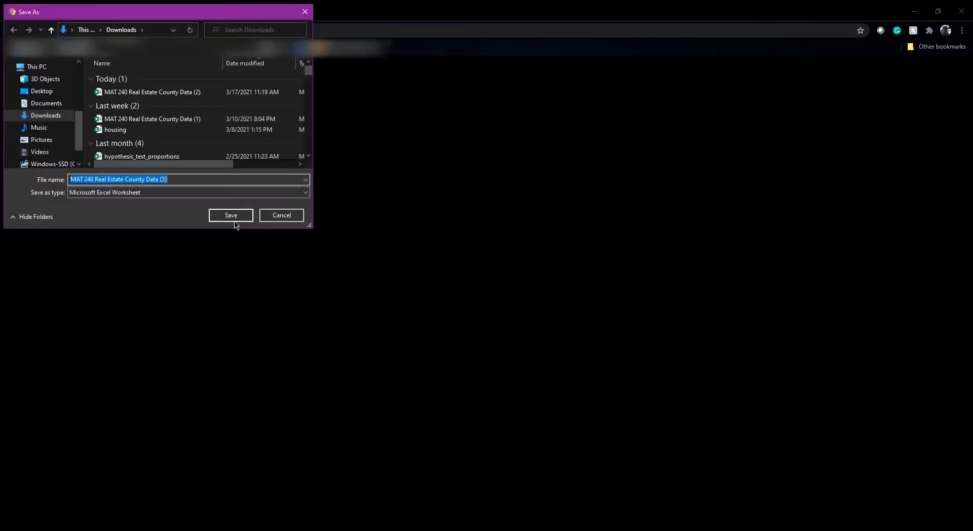
pyautogui.click(234, 217)
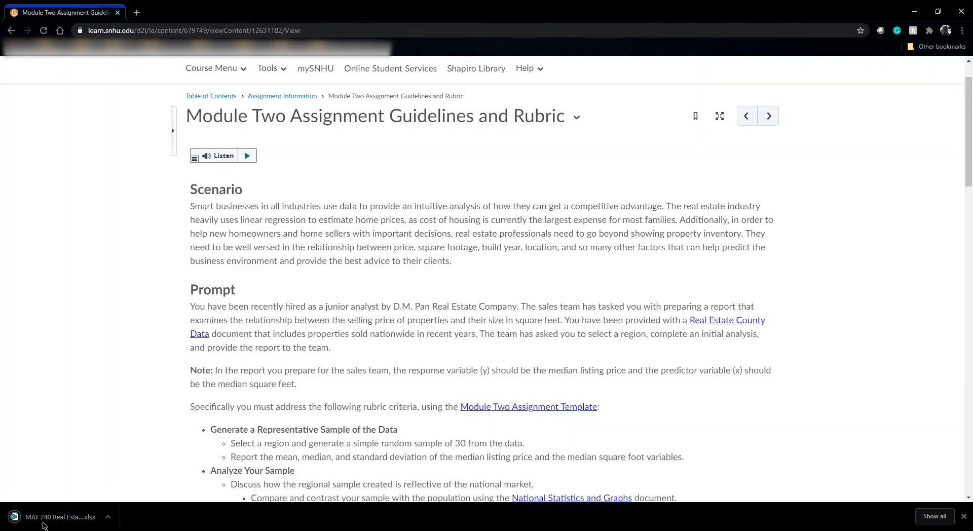
pyautogui.click(88, 517)
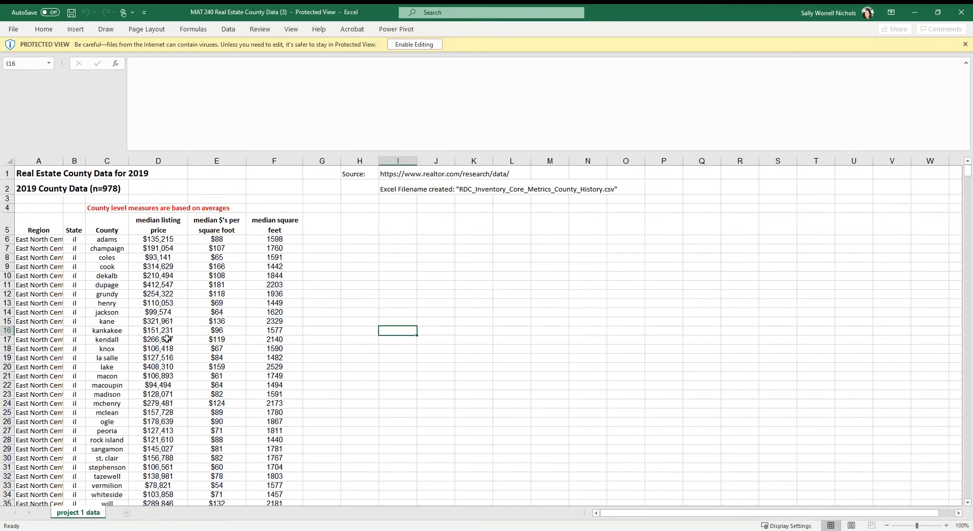
pyautogui.click(411, 45)
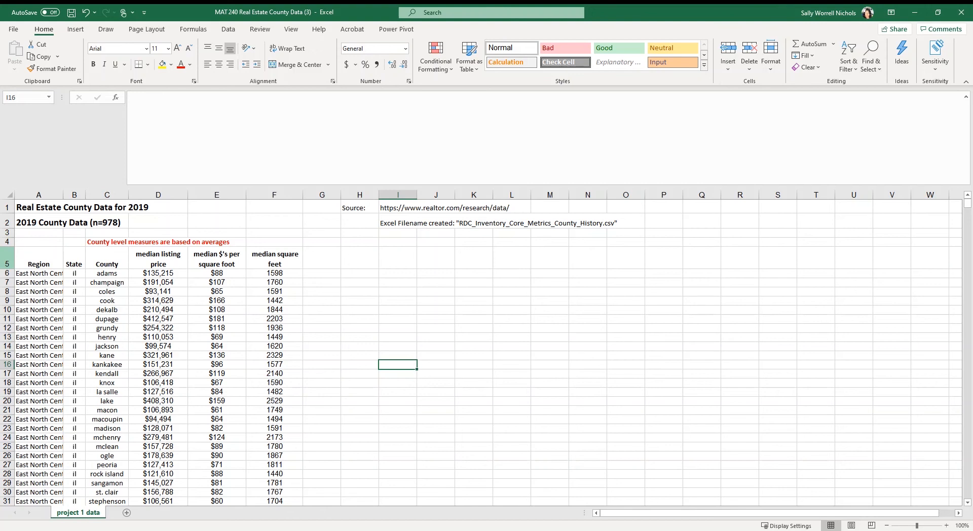
# Add filter controls to the column headers in row 5 of the project 1 data sheet.
pyautogui.click(7, 260)
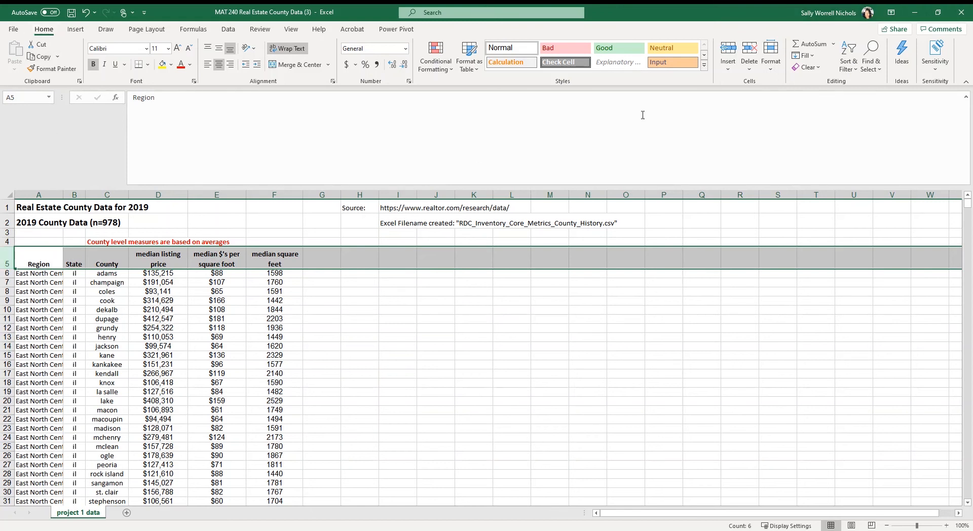
pyautogui.click(857, 73)
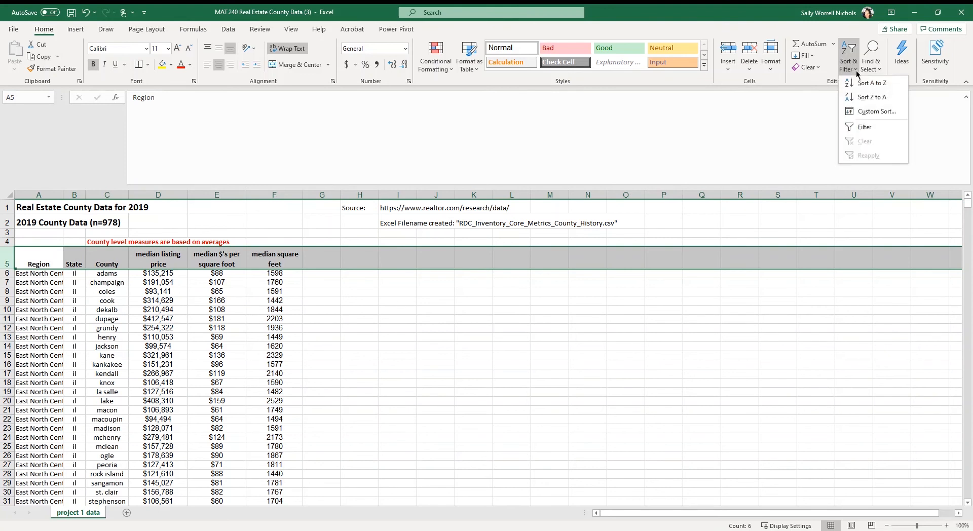
pyautogui.click(852, 128)
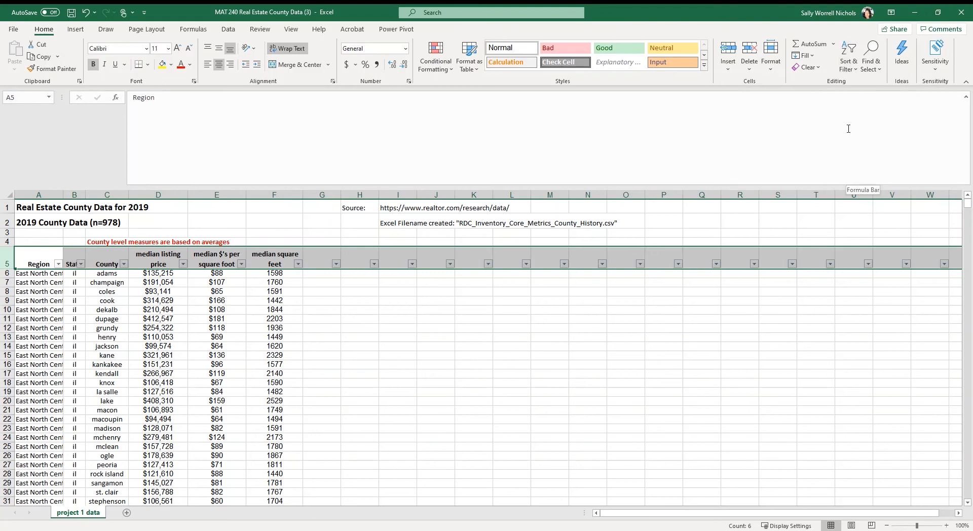
pyautogui.click(215, 311)
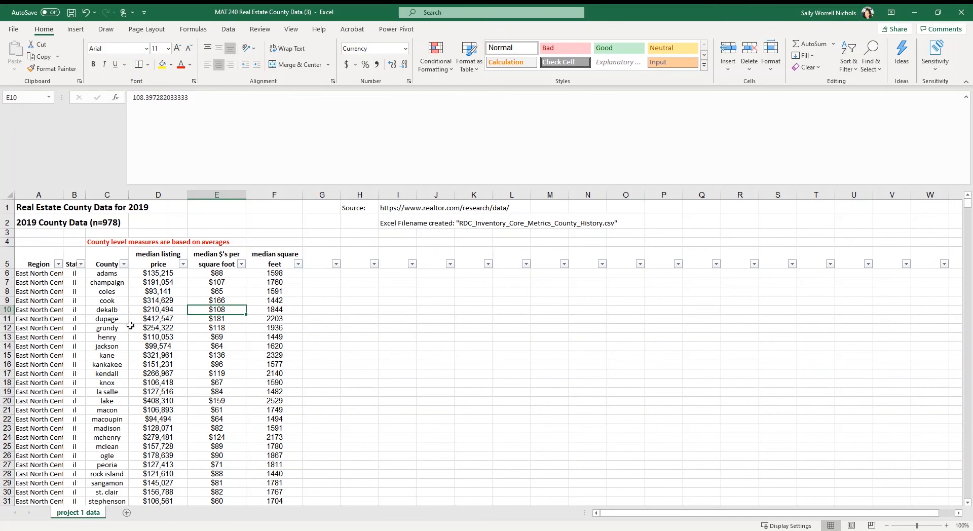
# Filter the Region column to show only the Mid Atlantic counties.
pyautogui.click(59, 264)
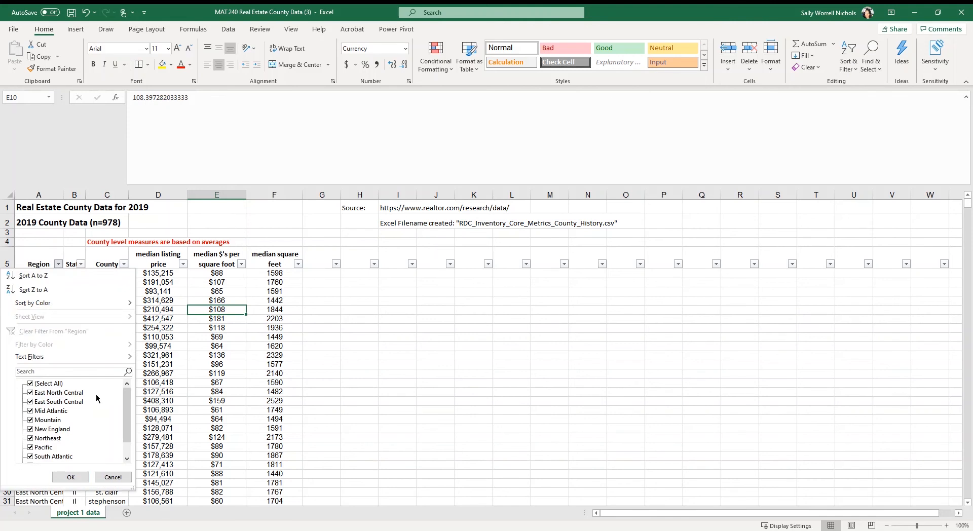
pyautogui.scroll(-1, 98, 399)
pyautogui.scroll(1, 98, 398)
pyautogui.click(31, 384)
pyautogui.click(30, 412)
pyautogui.click(71, 477)
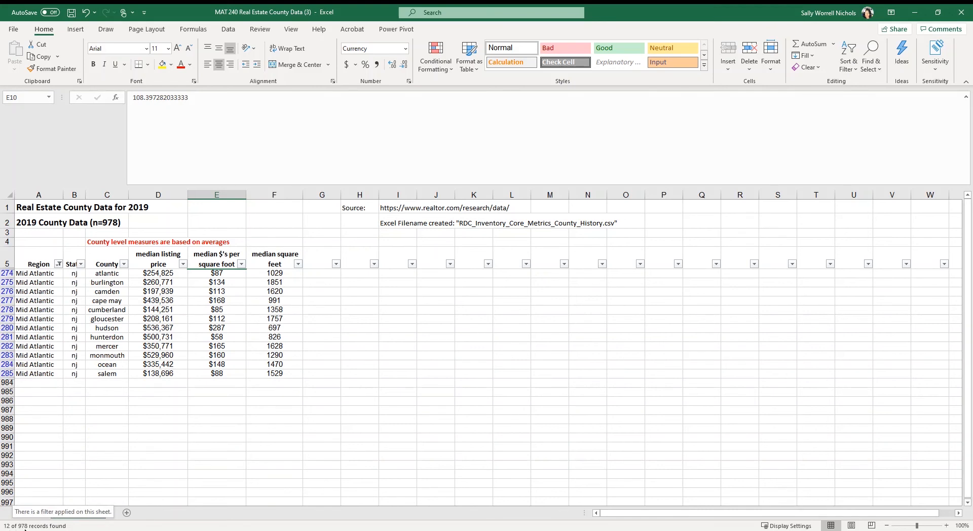
# Change the Region filter to show only the Pacific counties.
pyautogui.click(59, 264)
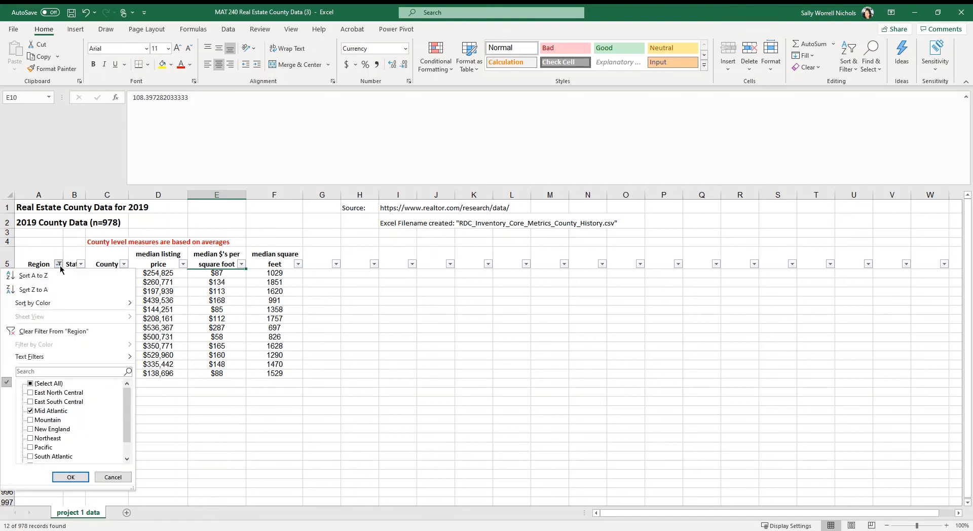
pyautogui.click(31, 411)
pyautogui.click(31, 448)
pyautogui.click(70, 476)
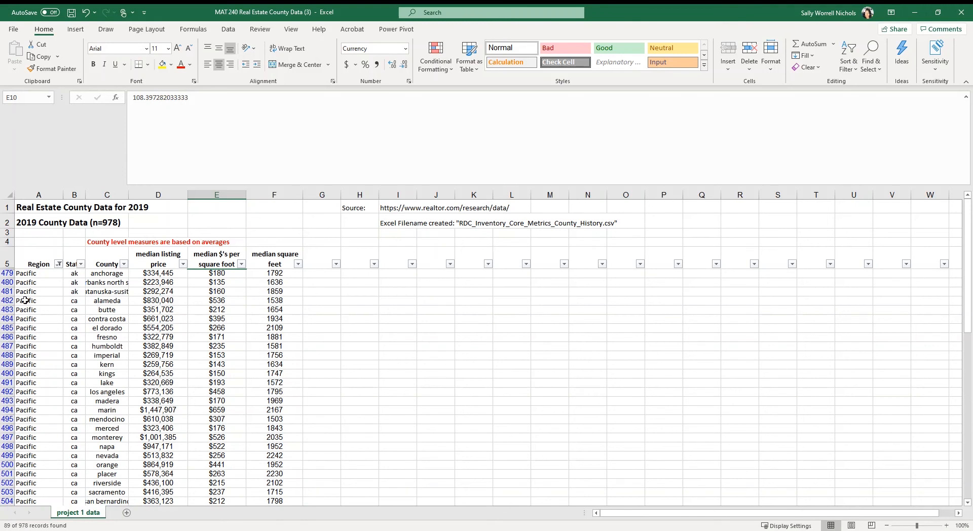
# Copy the filtered Pacific table with its headers, columns A to F, into cell A1 of a new worksheet.
pyautogui.click(37, 261)
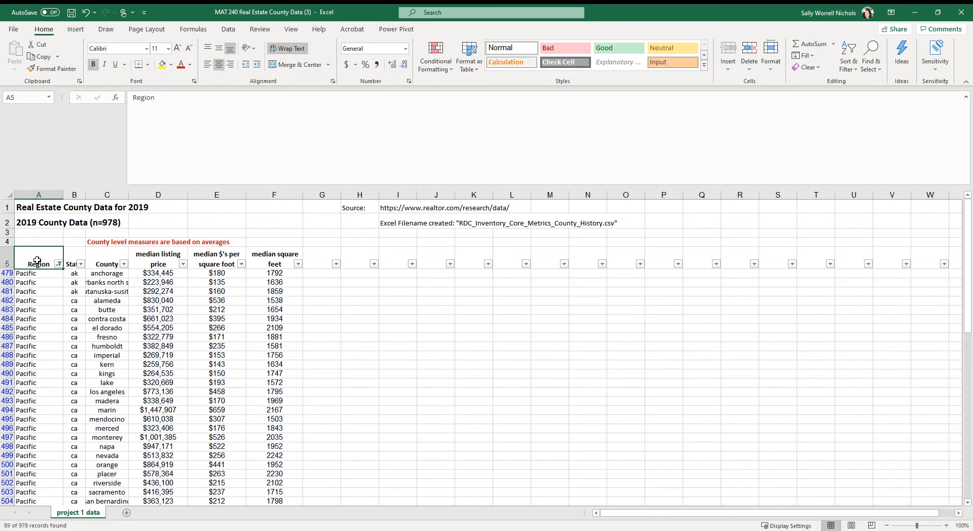
pyautogui.moveTo(37, 260); pyautogui.dragTo(269, 497)
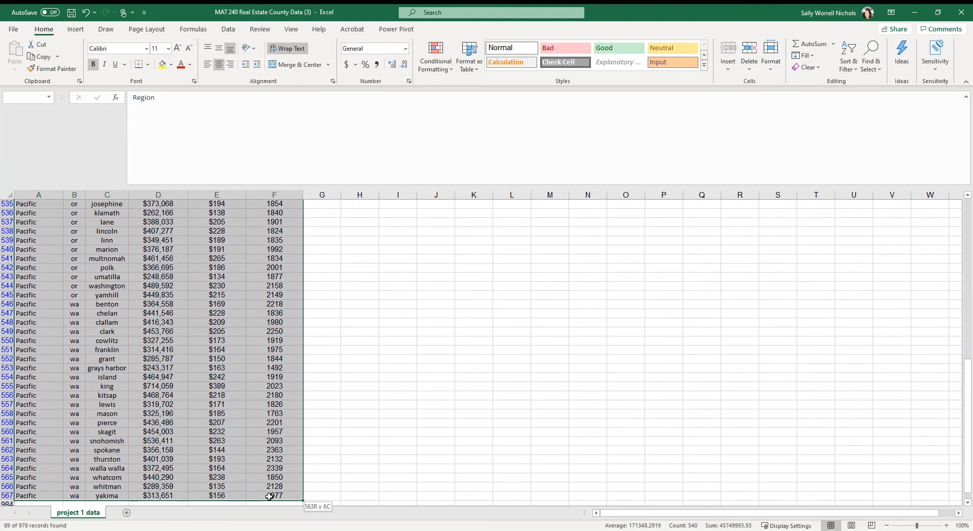
pyautogui.moveTo(269, 497); pyautogui.dragTo(269, 496)
pyautogui.hotkey('ctrl', 'c')
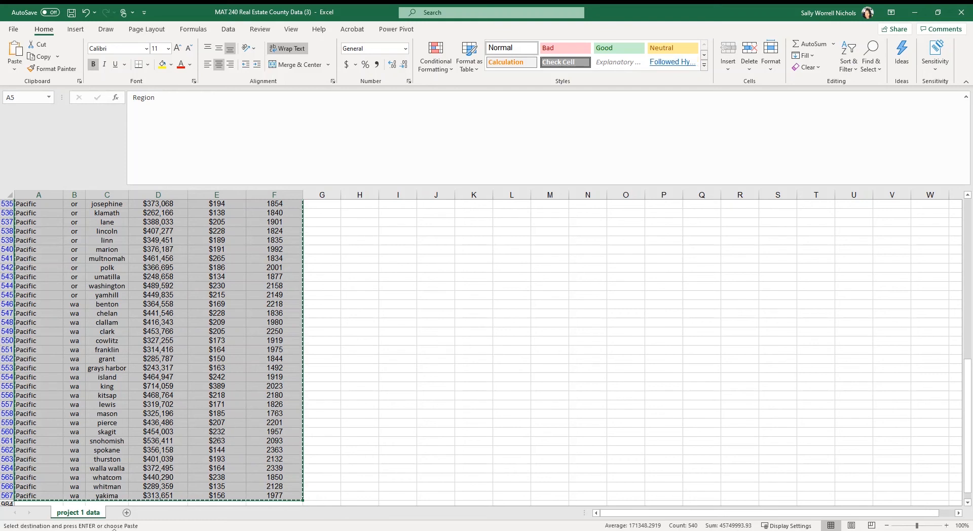
pyautogui.click(127, 513)
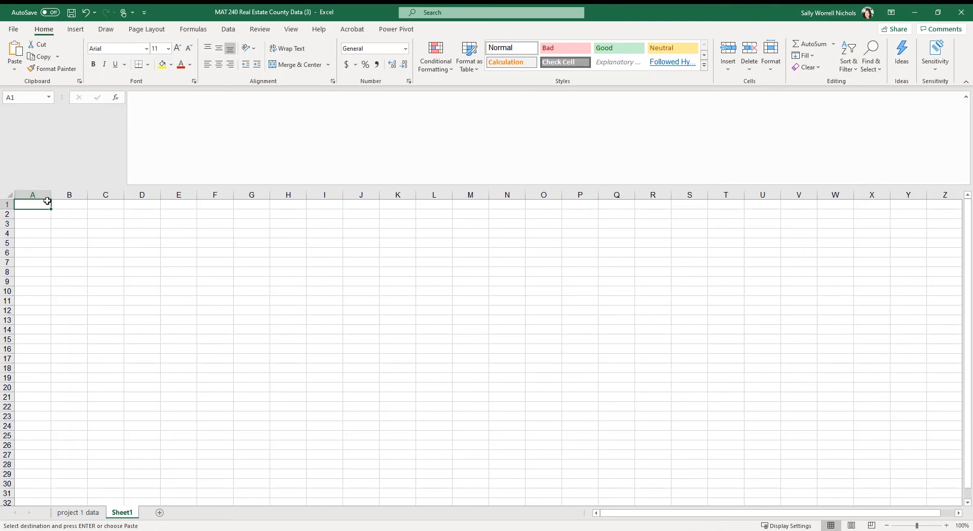
pyautogui.hotkey('ctrl', 'v')
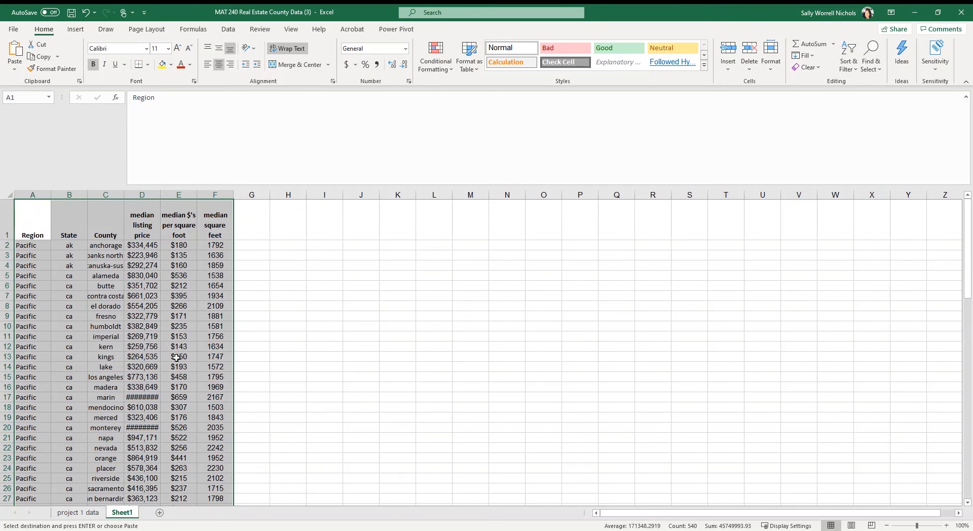
# Check the pasted rows through the end of the data and rename the new worksheet "Pacific Dataset".
pyautogui.scroll(-17, 170, 351)
pyautogui.scroll(-4, 170, 350)
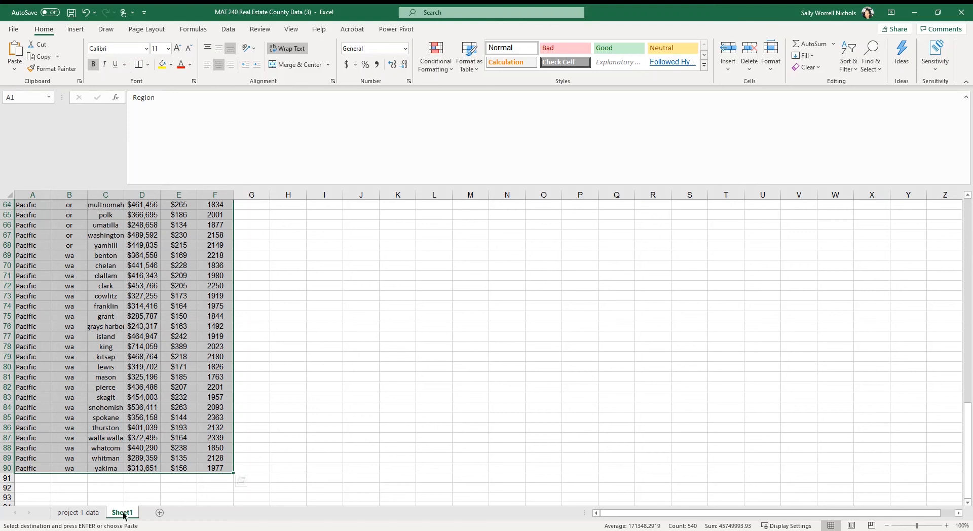
pyautogui.doubleClick(123, 513)
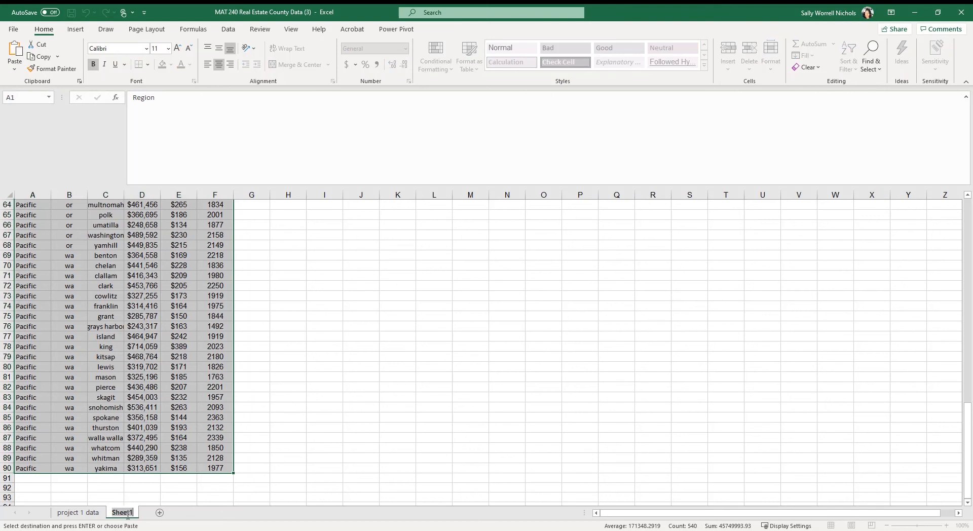
pyautogui.write('Pacific')
pyautogui.write('Dataset')
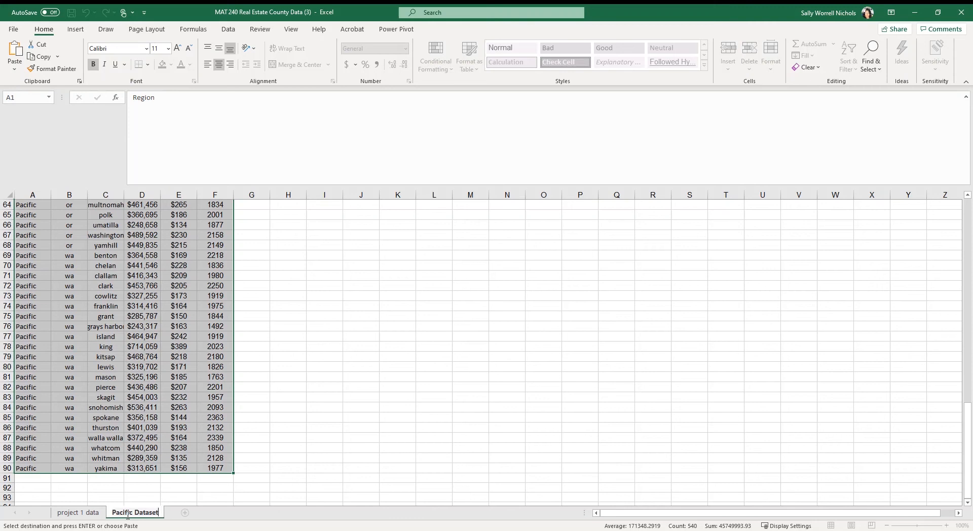
pyautogui.press('Return')
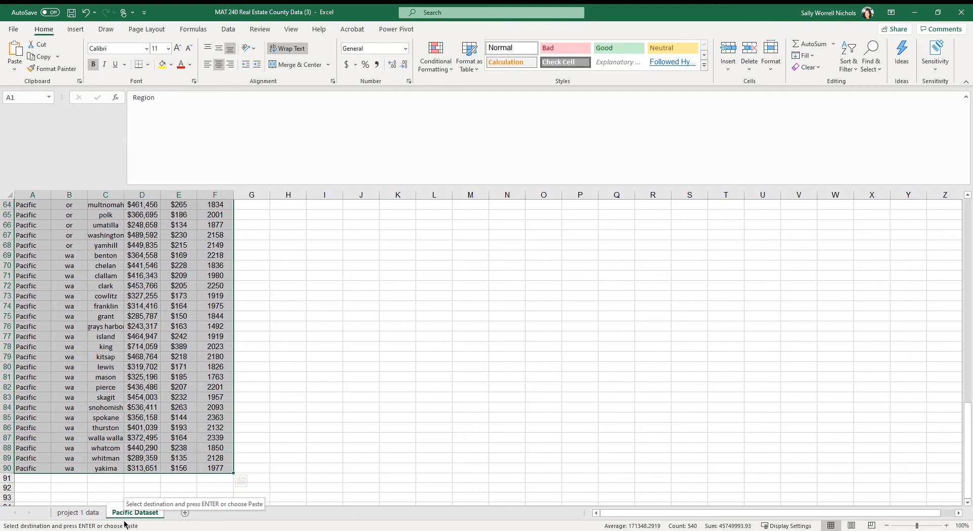
# Extend the median square feet header's formatting into cell G1 and change the new header's text to "Random Number".
pyautogui.scroll(20, 245, 364)
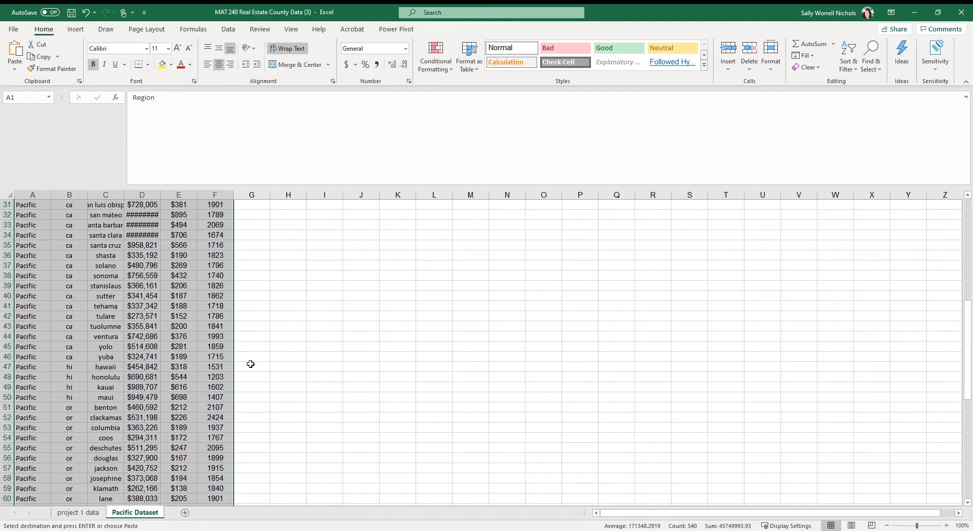
pyautogui.scroll(1, 245, 363)
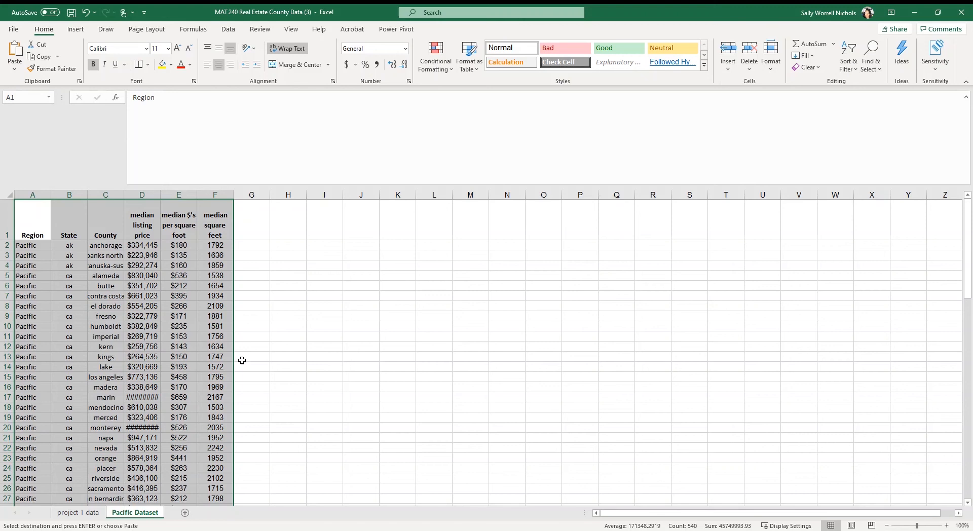
pyautogui.click(254, 231)
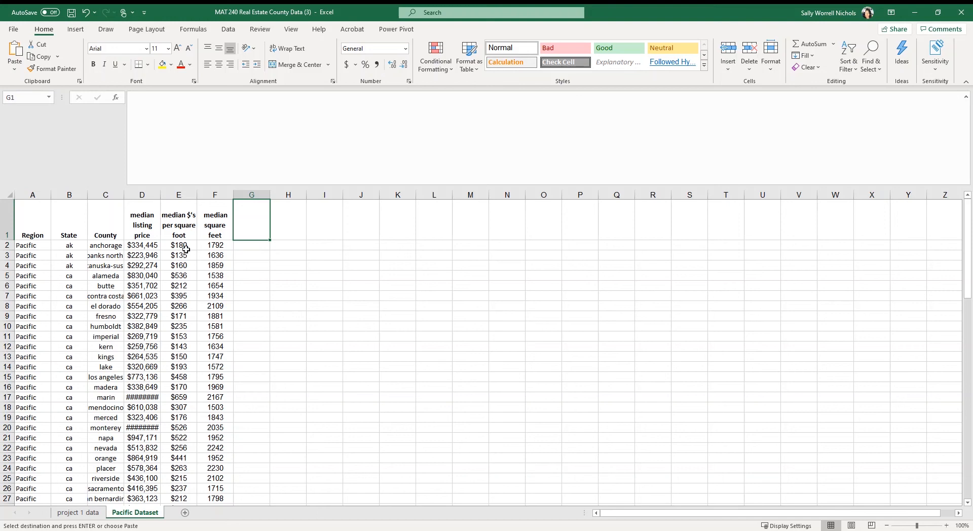
pyautogui.click(213, 230)
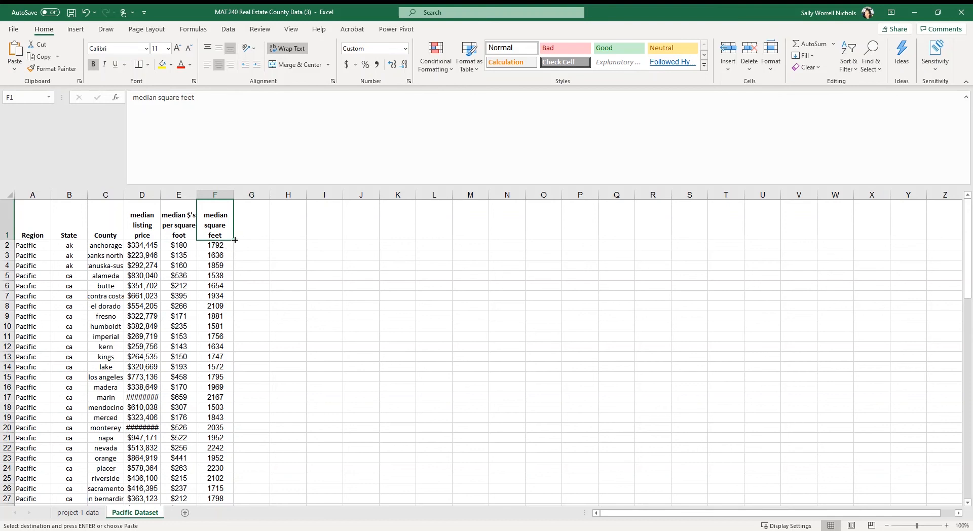
pyautogui.moveTo(235, 240); pyautogui.dragTo(259, 237)
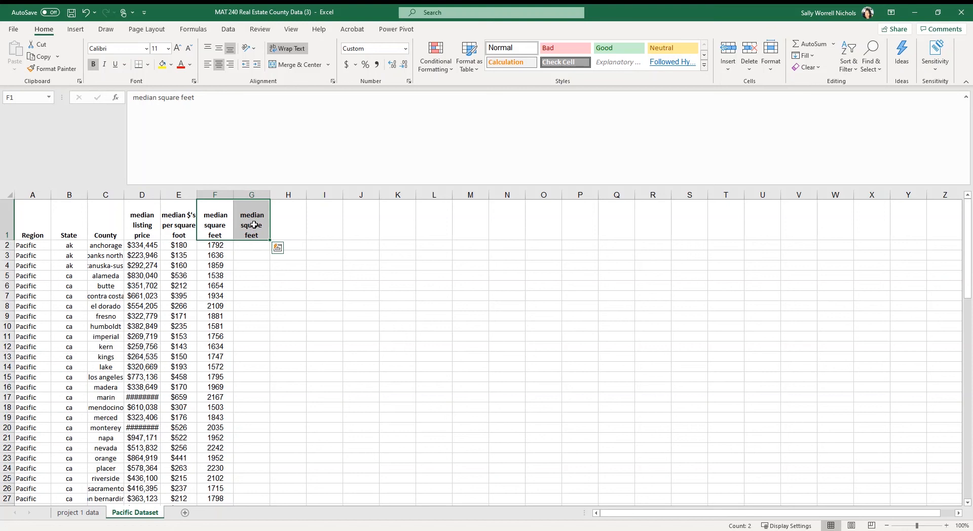
pyautogui.click(254, 224)
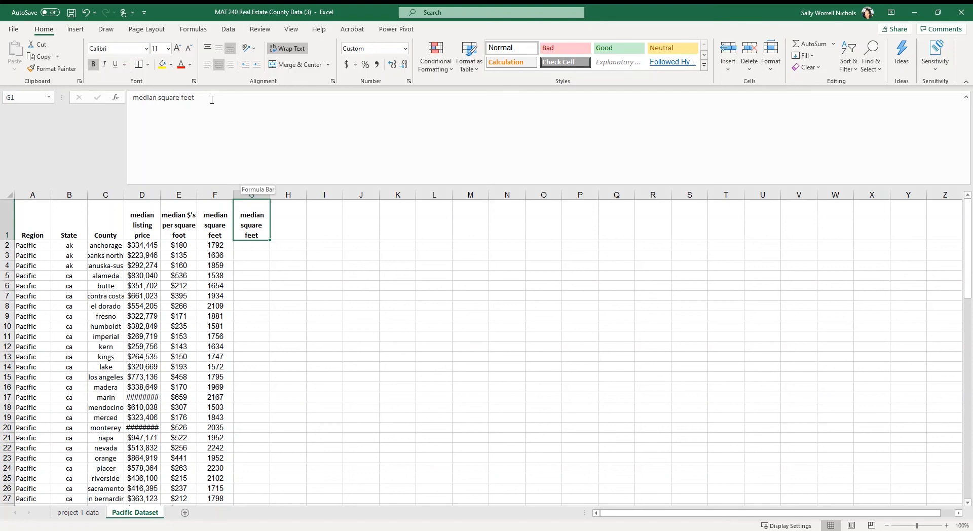
pyautogui.moveTo(212, 100); pyautogui.dragTo(131, 98)
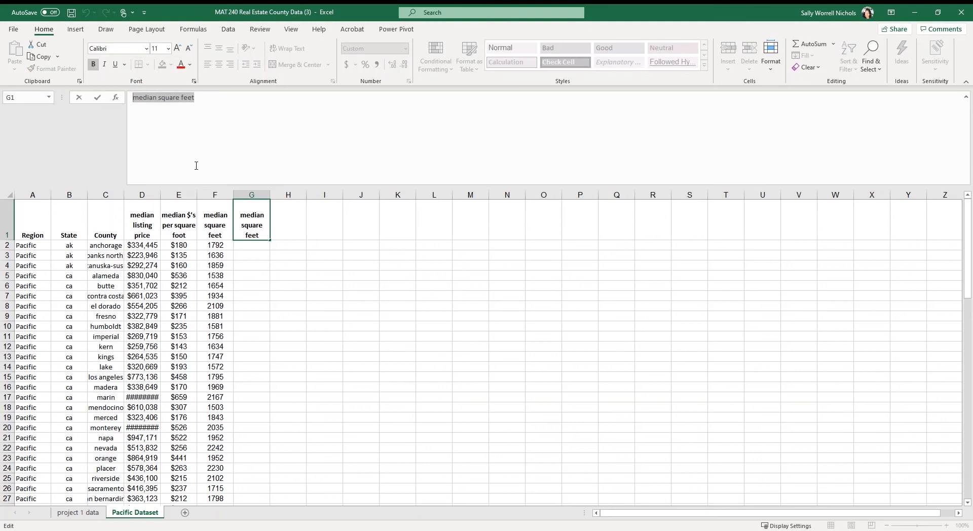
pyautogui.write('Random')
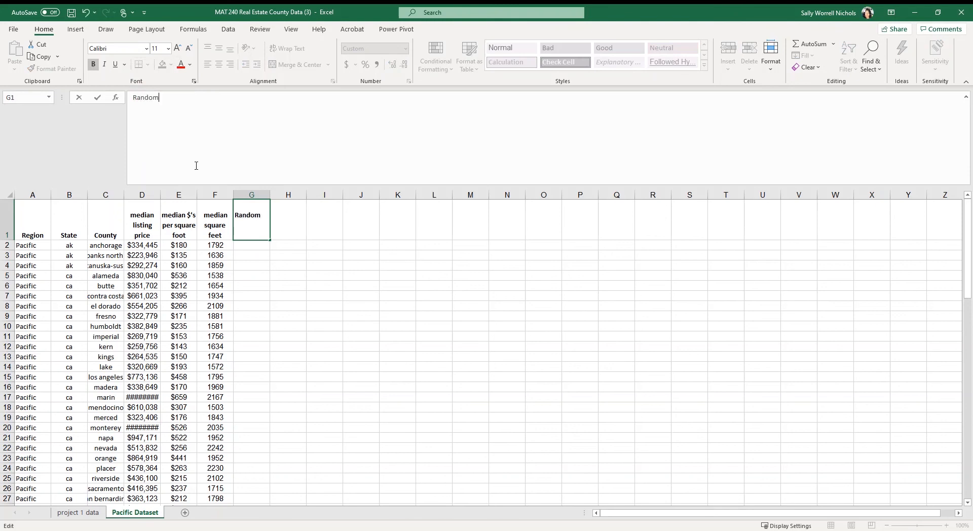
pyautogui.write(' Number')
pyautogui.press('Return')
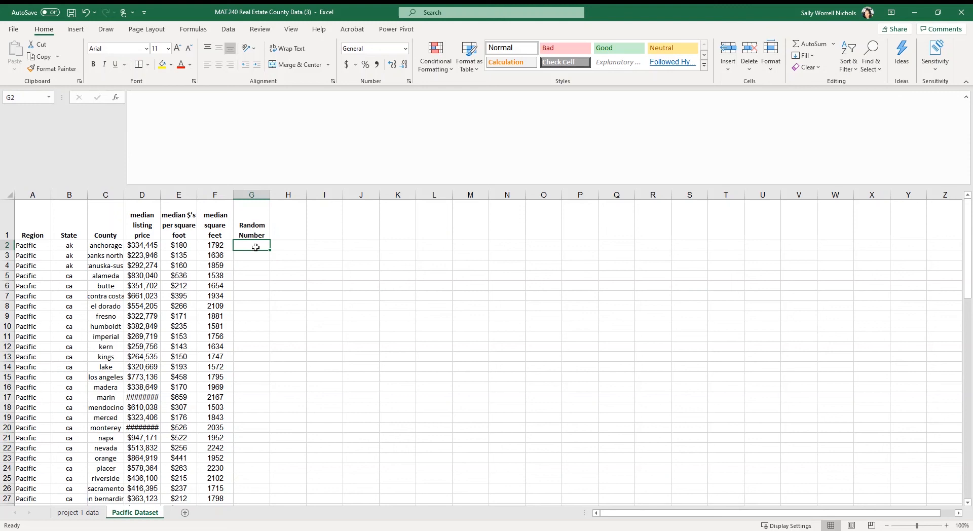
# Enter the formula =RANDBETWEEN(1,1000) in cell G2 for the first Pacific county.
pyautogui.write('=')
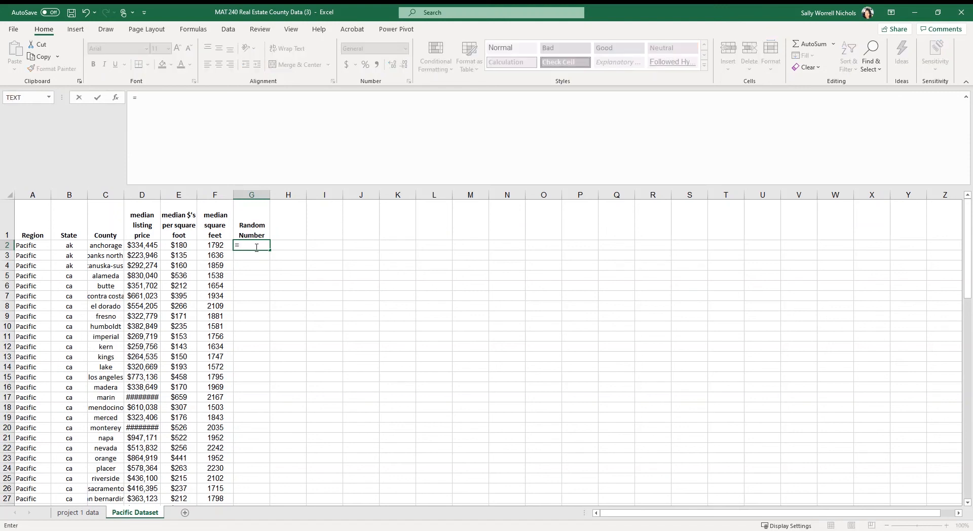
pyautogui.write('rand')
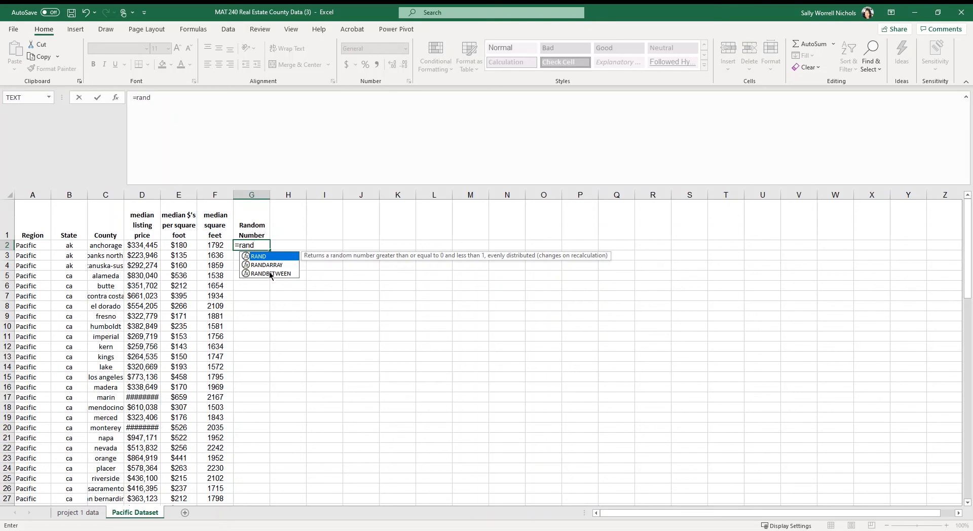
pyautogui.click(270, 274)
pyautogui.doubleClick(270, 273)
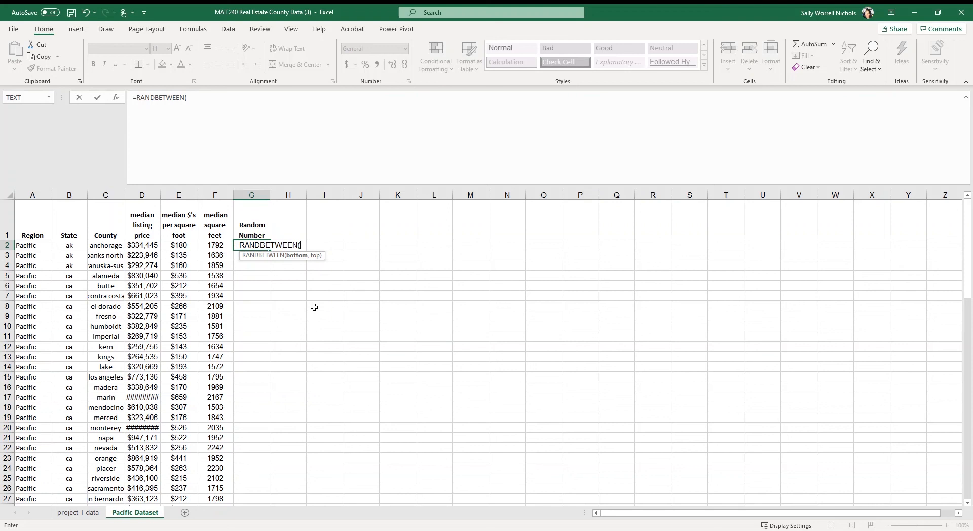
pyautogui.write('1,1000)')
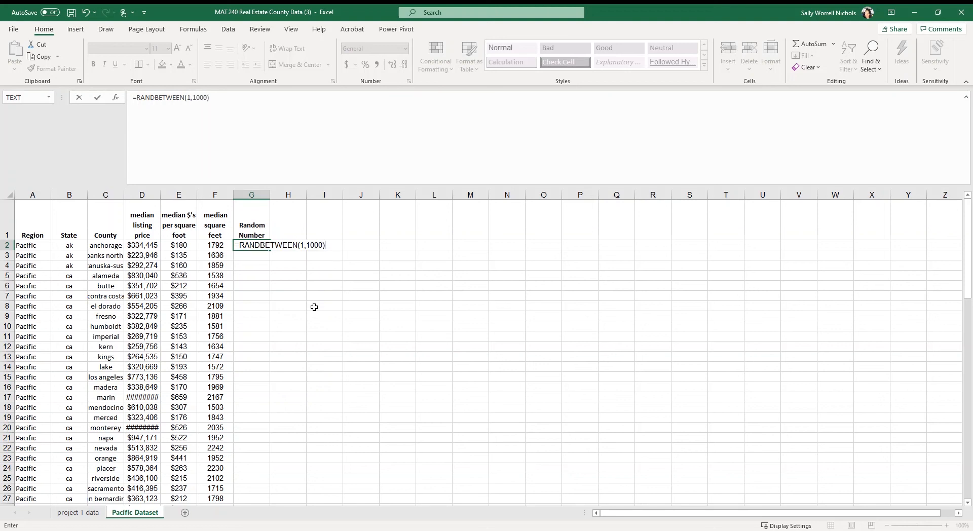
pyautogui.press('Return')
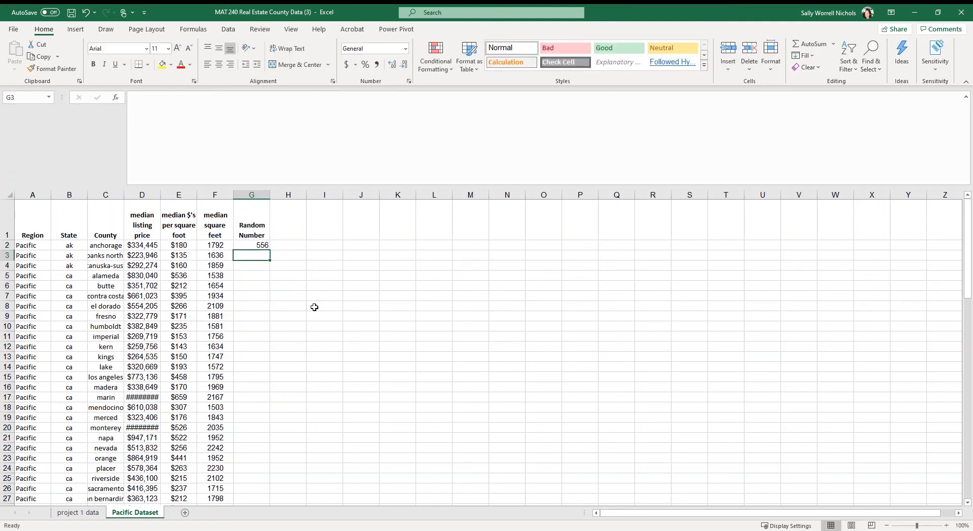
# Fill the G2 random number formula down the column to the last county in row 90.
pyautogui.click(259, 245)
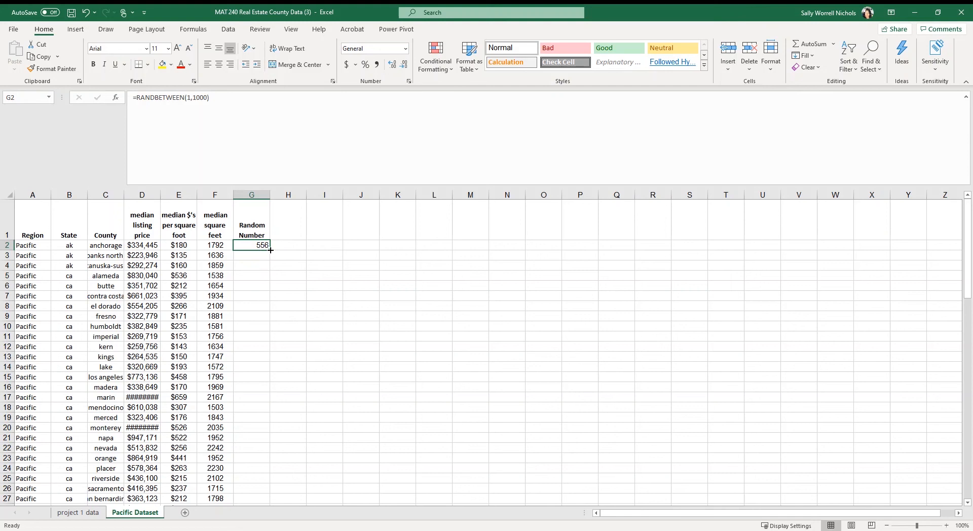
pyautogui.doubleClick(270, 249)
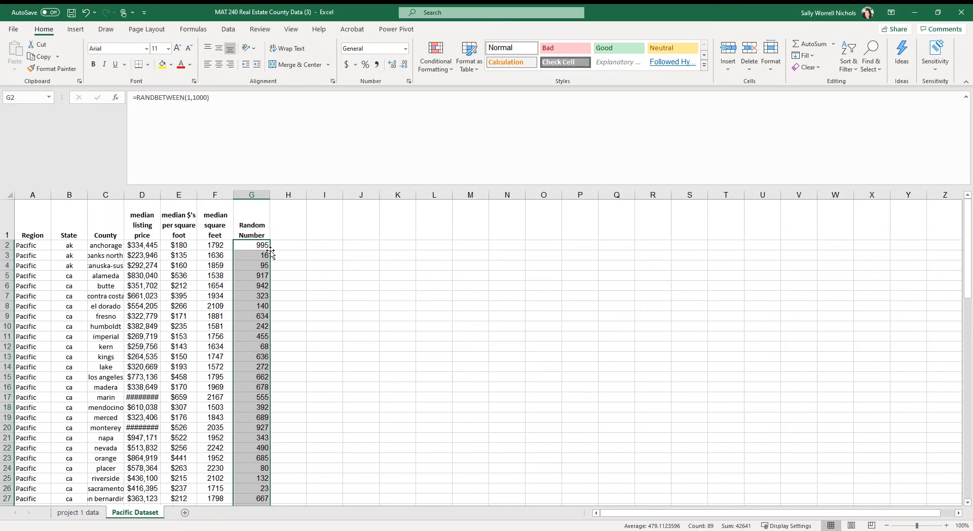
pyautogui.click(283, 265)
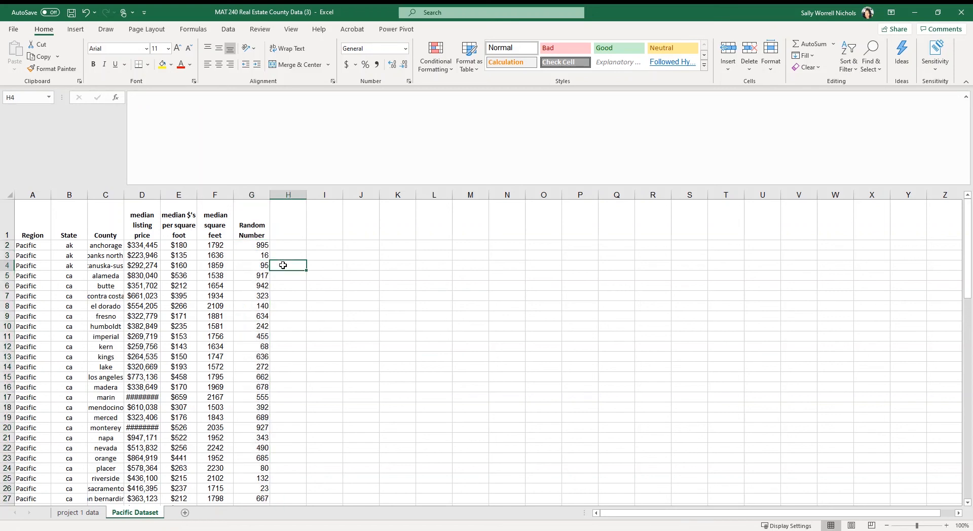
# Inspect the formulas behind various cells of the Random Number column.
pyautogui.click(256, 265)
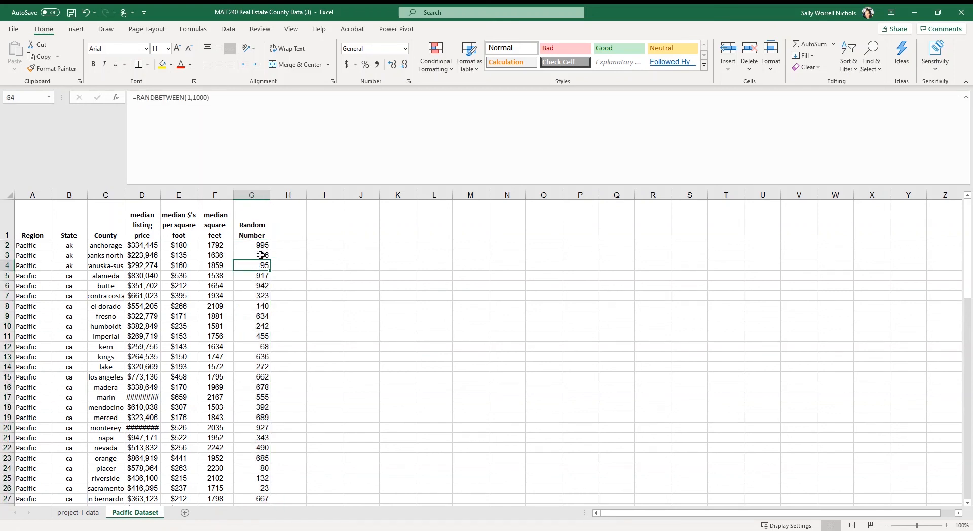
pyautogui.click(258, 303)
pyautogui.click(251, 337)
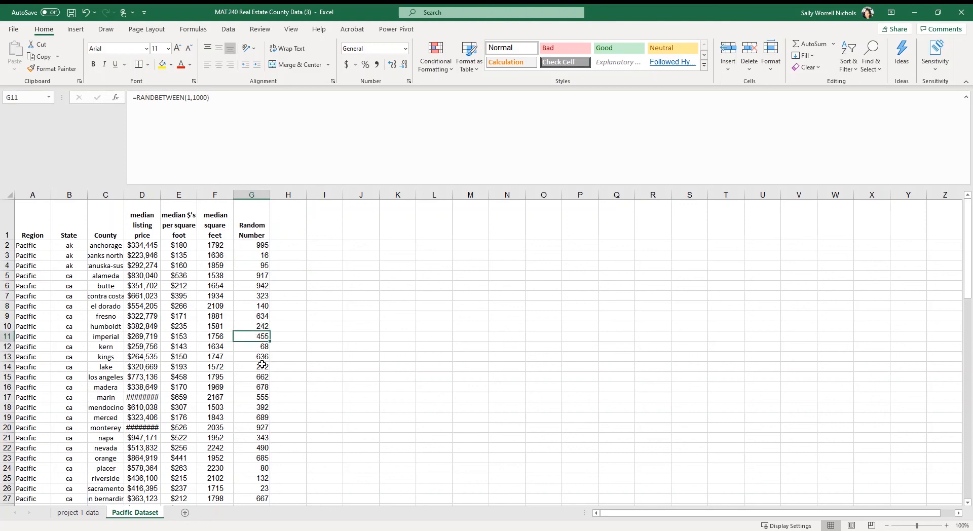
pyautogui.click(261, 366)
pyautogui.click(255, 396)
pyautogui.click(261, 339)
pyautogui.click(266, 294)
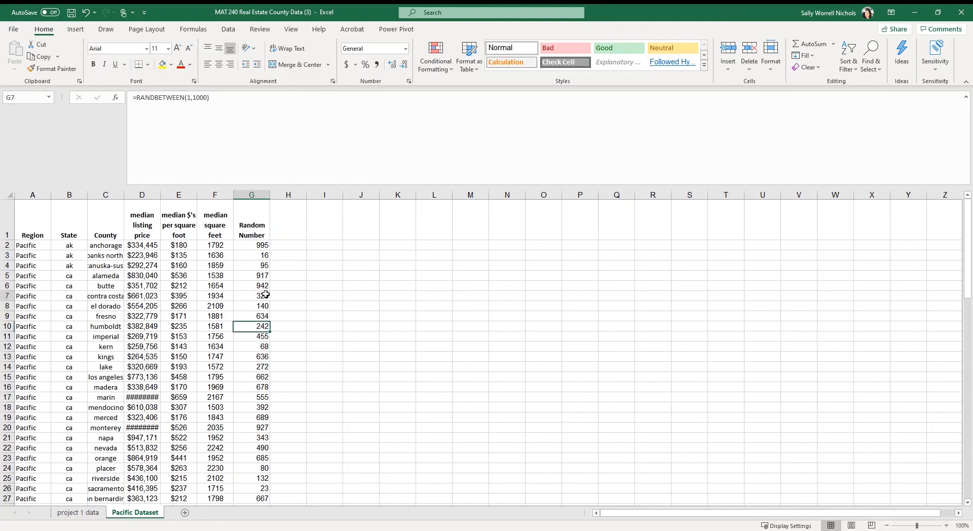
pyautogui.moveTo(268, 350); pyautogui.dragTo(262, 359)
pyautogui.click(251, 394)
pyautogui.click(258, 335)
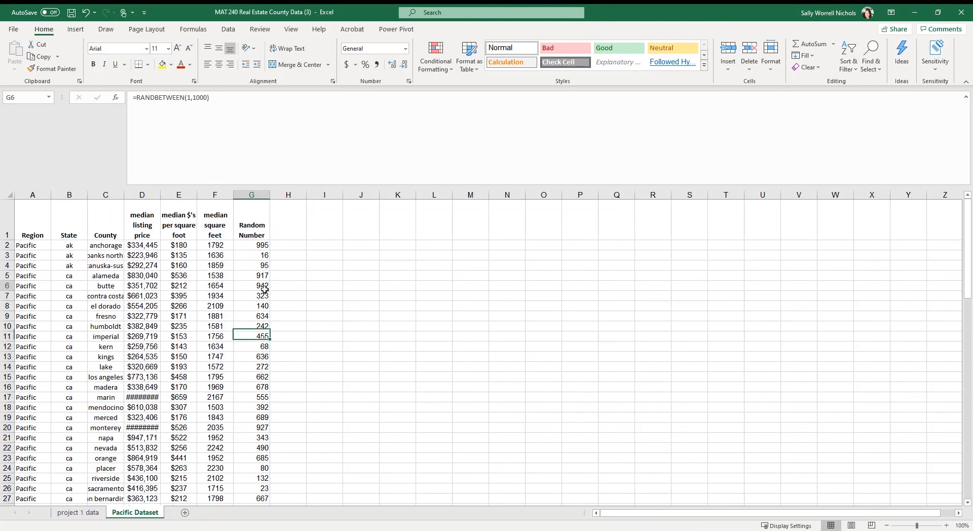
pyautogui.click(264, 288)
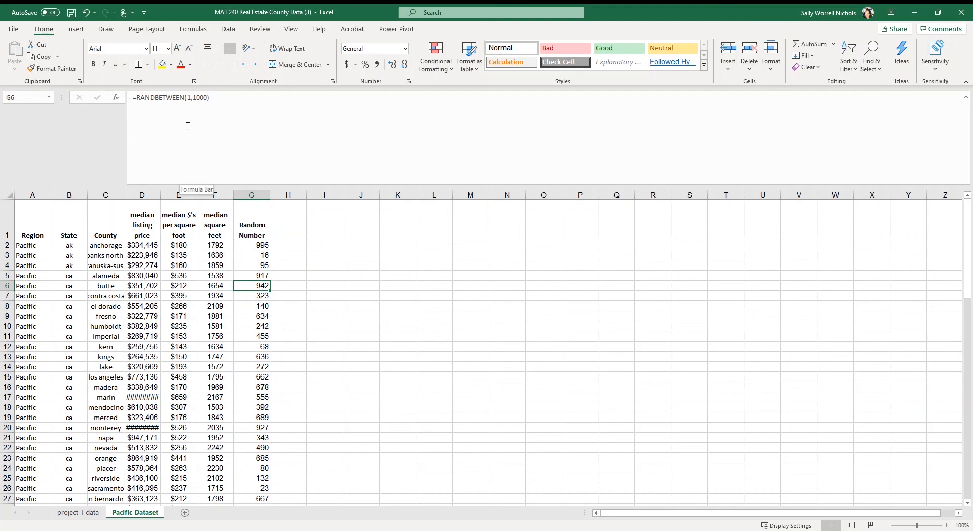
pyautogui.click(251, 376)
pyautogui.click(253, 426)
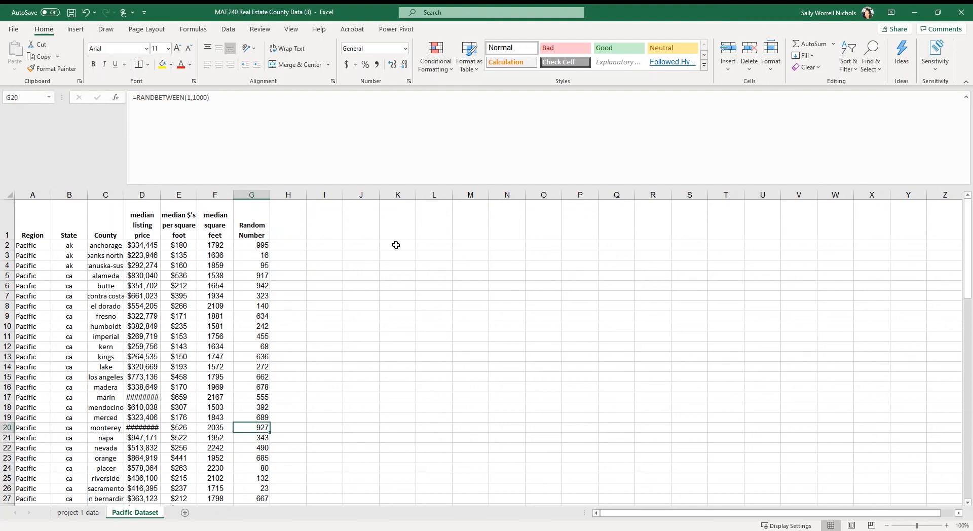
# Copy the random numbers in G2:G90 and paste them over themselves as values only, then check a few cells.
pyautogui.click(250, 245)
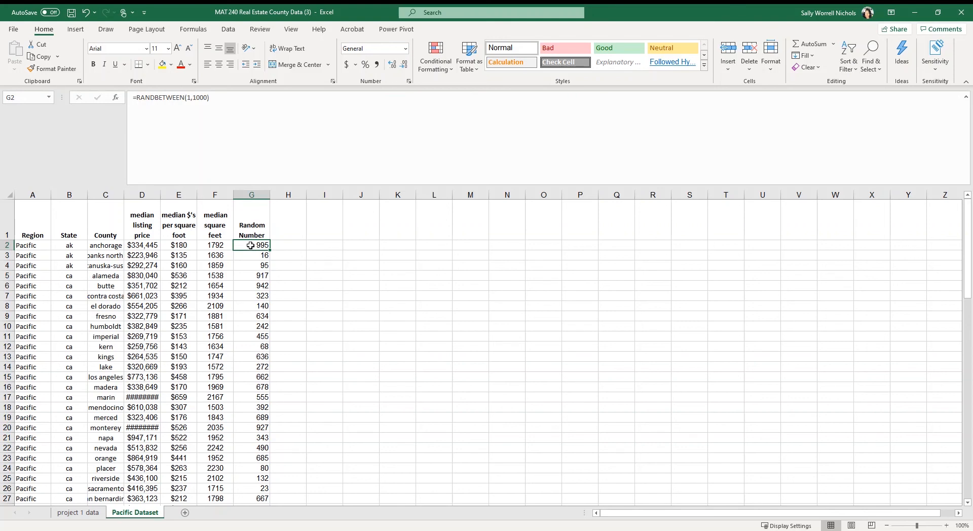
pyautogui.moveTo(251, 245); pyautogui.dragTo(251, 473)
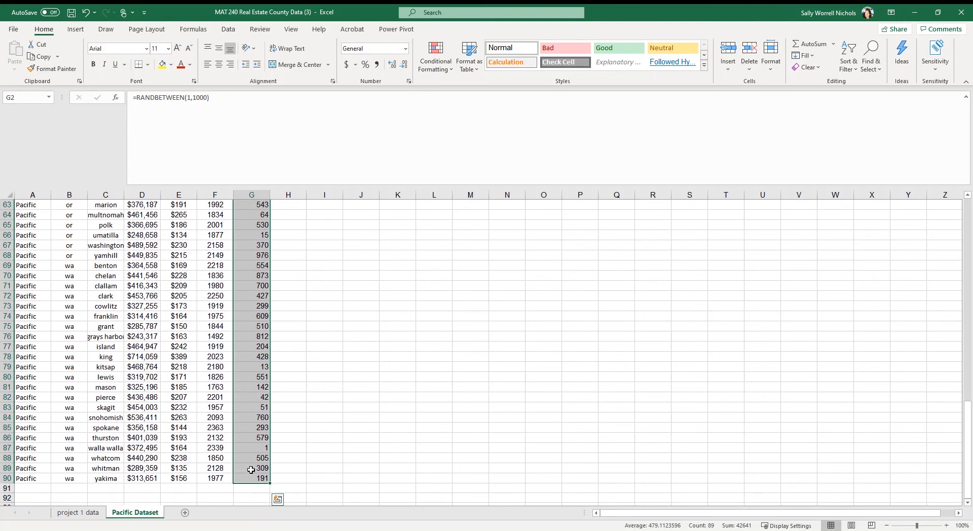
pyautogui.scroll(20, 248, 461)
pyautogui.scroll(-20, 245, 449)
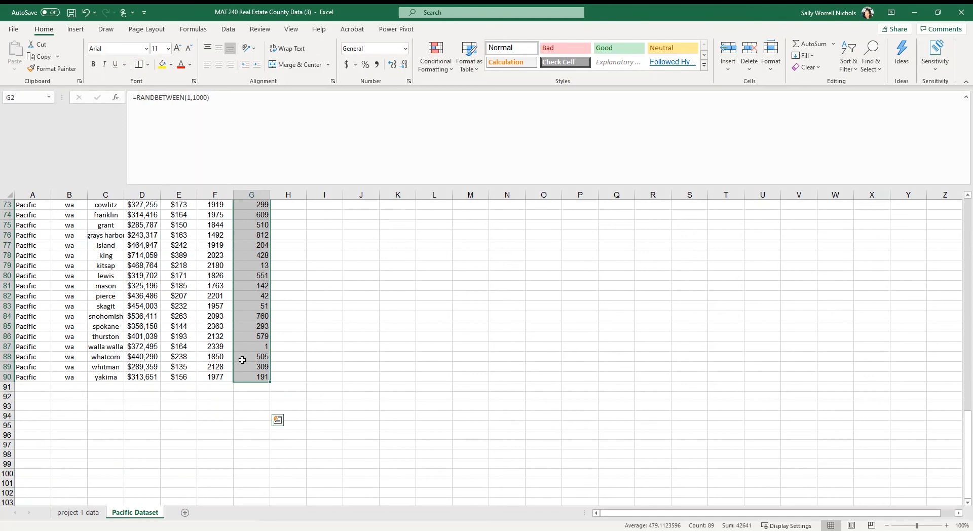
pyautogui.scroll(1, 247, 372)
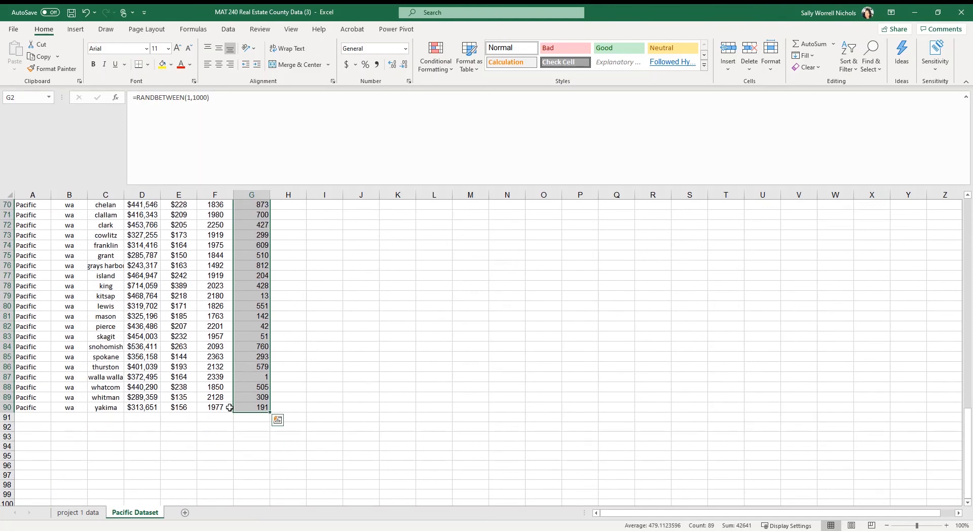
pyautogui.hotkey('ctrl', 'c')
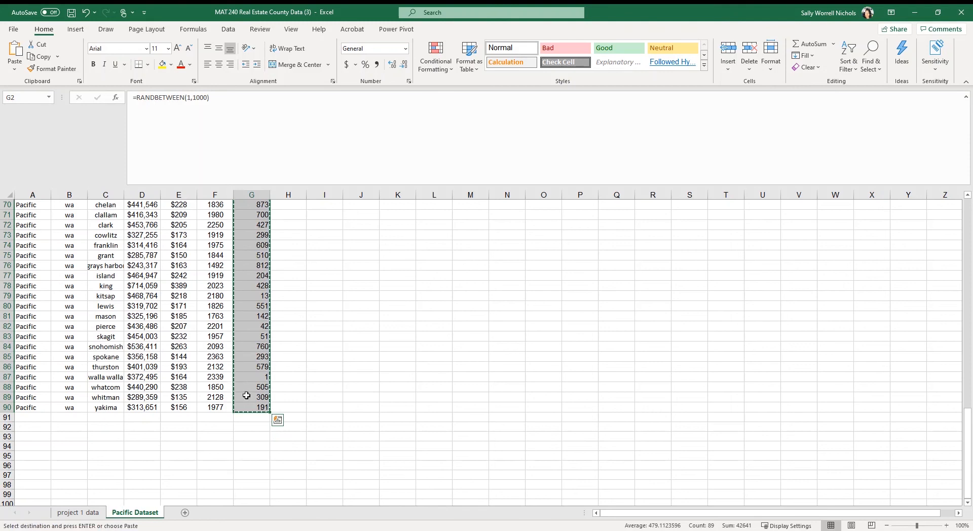
pyautogui.scroll(20, 247, 395)
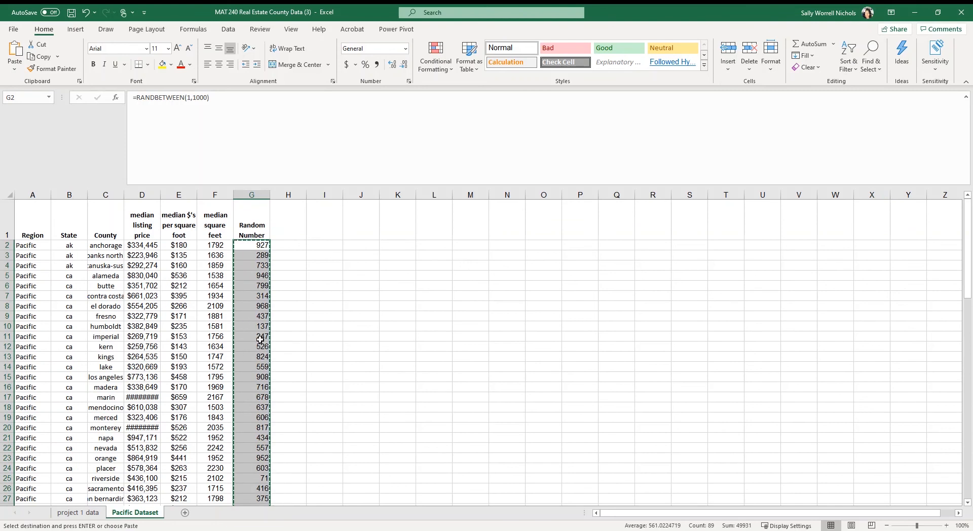
pyautogui.rightClick(253, 369)
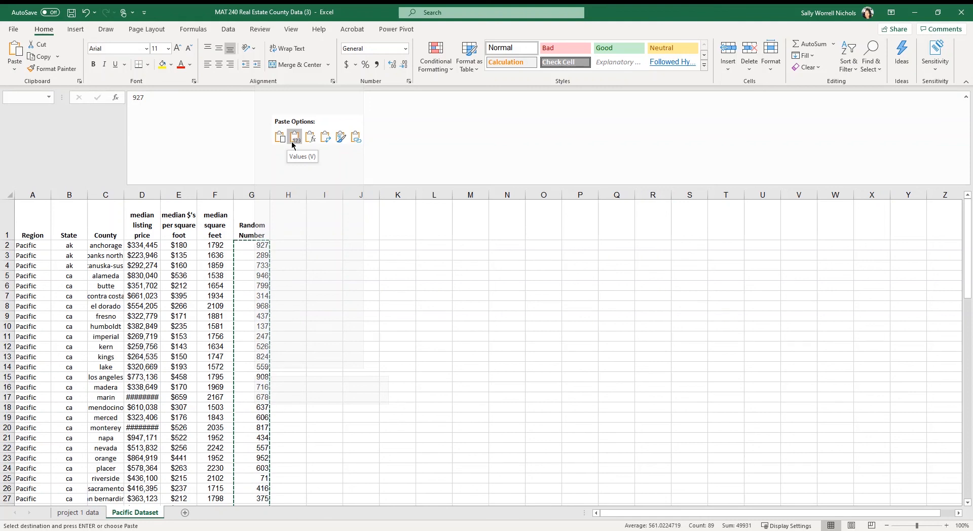
pyautogui.click(294, 138)
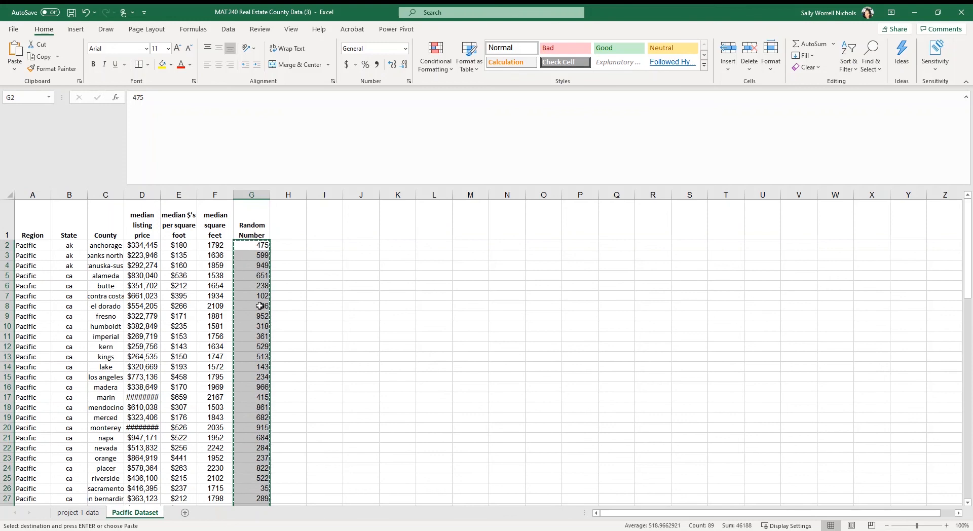
pyautogui.click(260, 306)
pyautogui.click(254, 337)
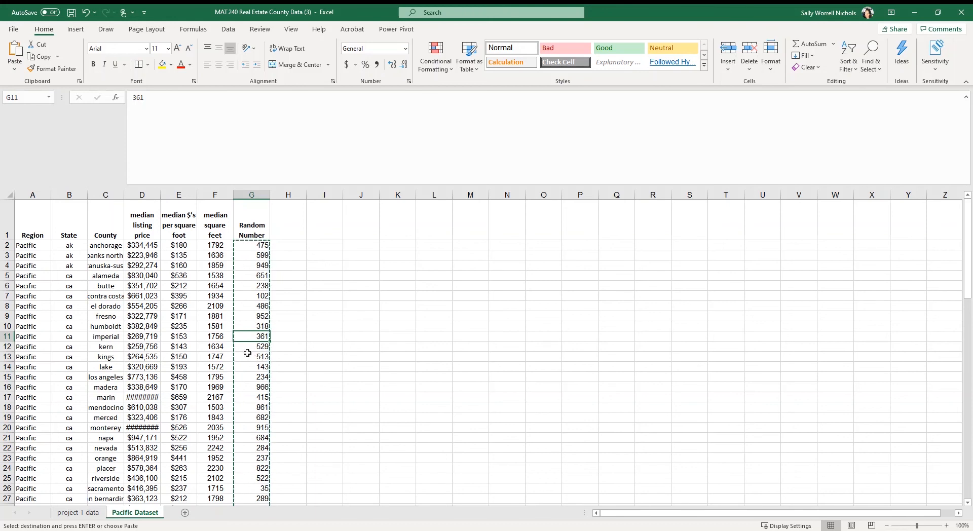
# Sort the whole Pacific dataset by the Random Number column from smallest to largest, treating row 1 as headers, and look through the sorted rows.
pyautogui.click(9, 195)
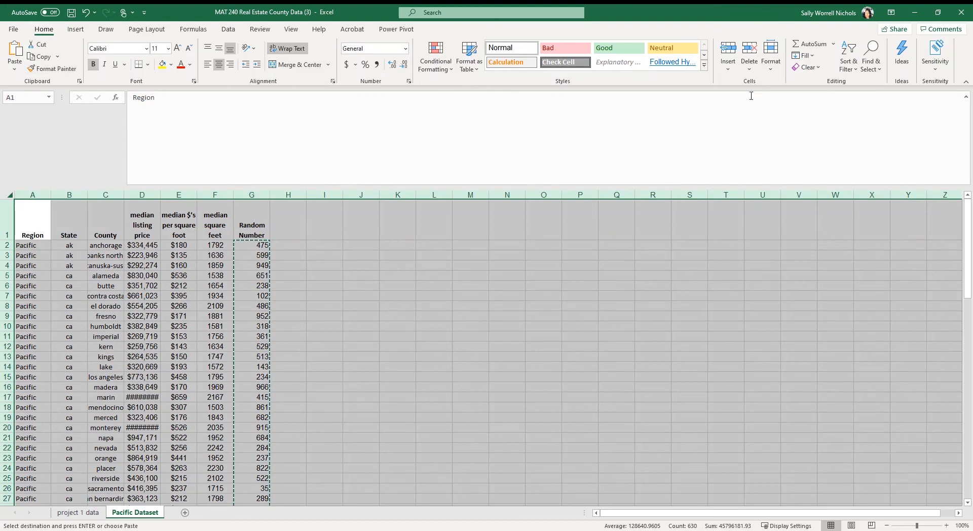
pyautogui.click(855, 69)
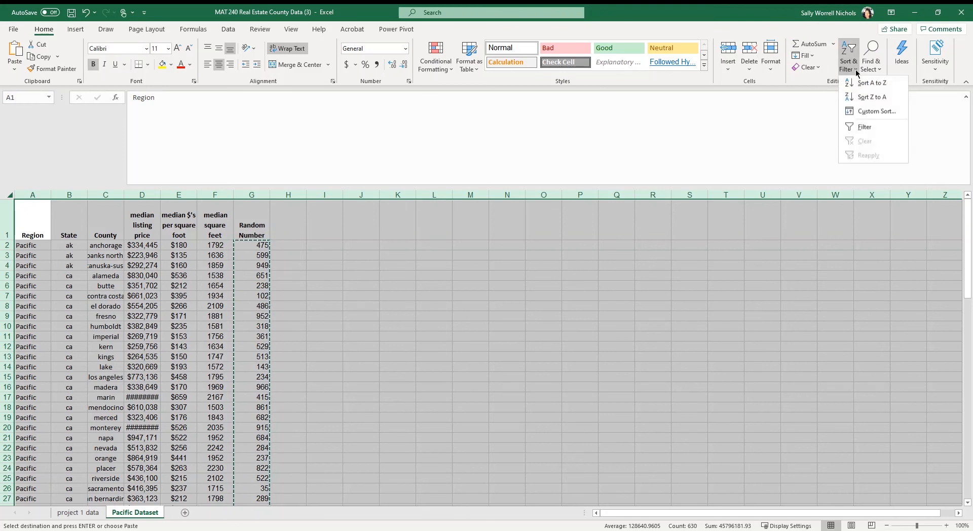
pyautogui.click(859, 112)
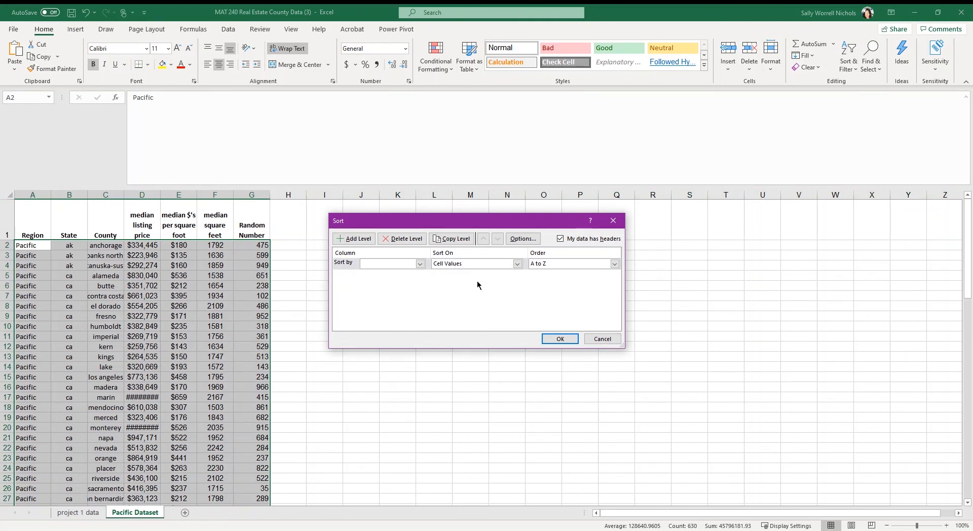
pyautogui.click(420, 264)
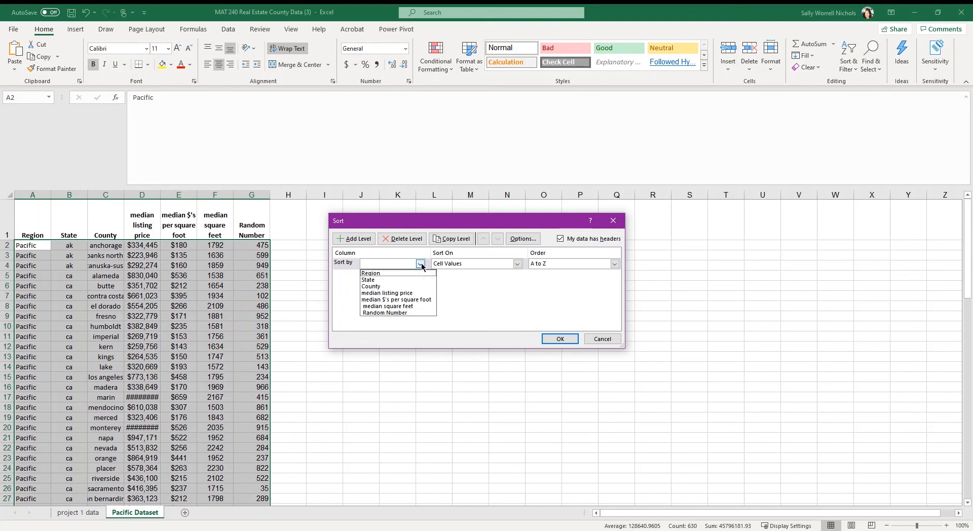
pyautogui.click(400, 313)
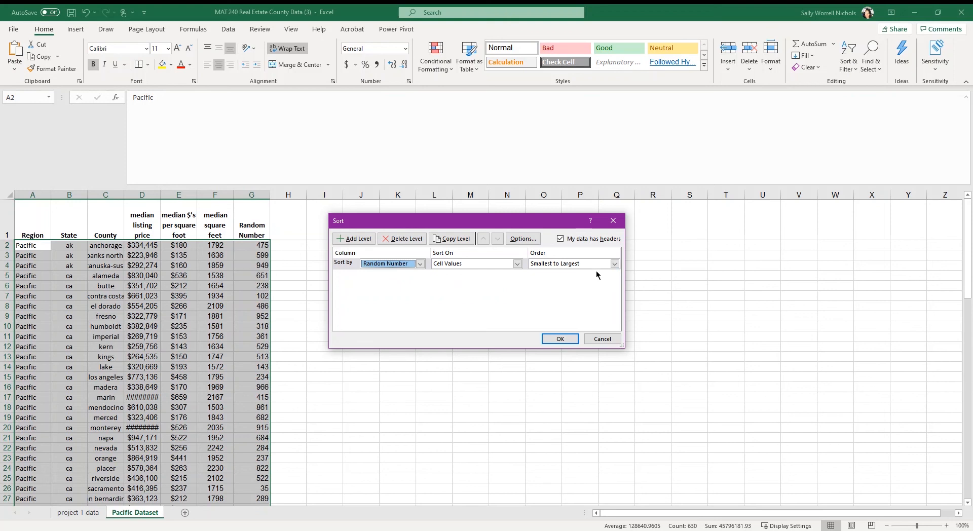
pyautogui.click(560, 339)
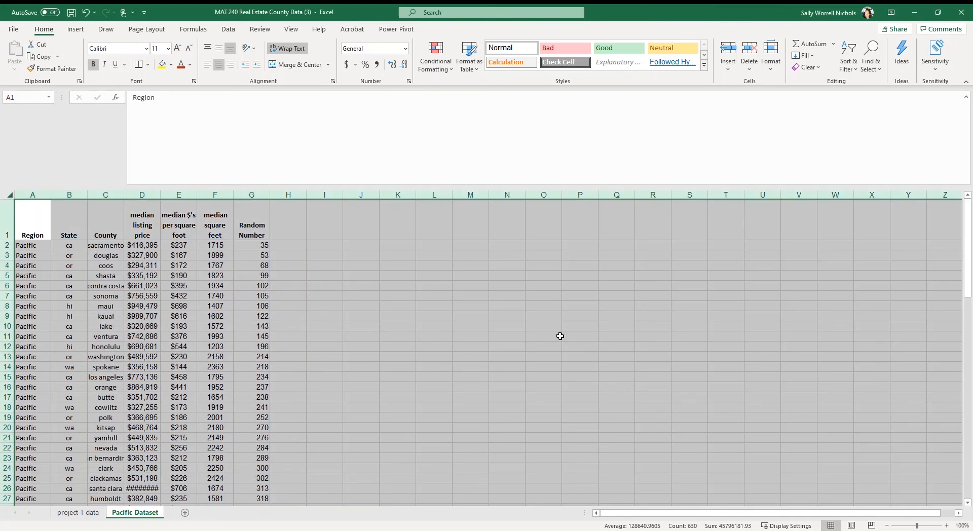
pyautogui.scroll(-11, 263, 416)
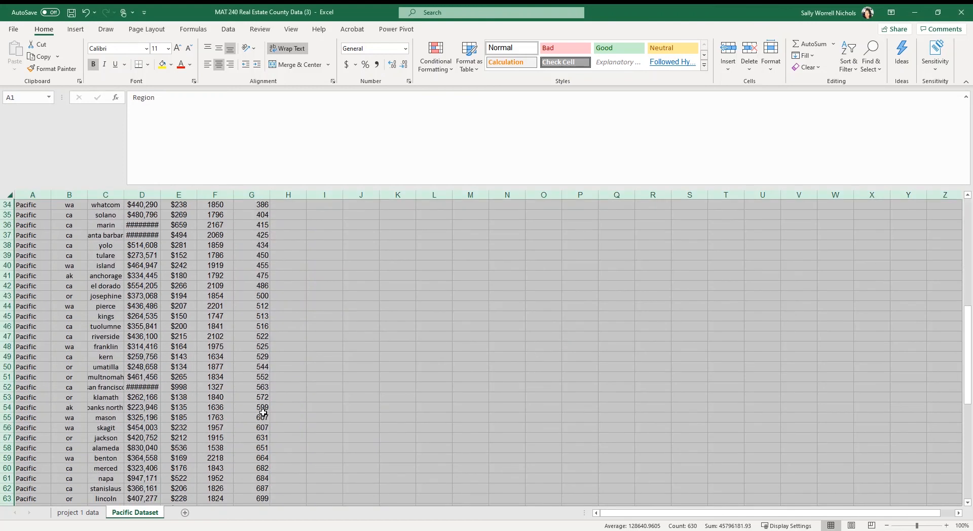
pyautogui.scroll(-10, 263, 413)
pyautogui.scroll(8, 257, 408)
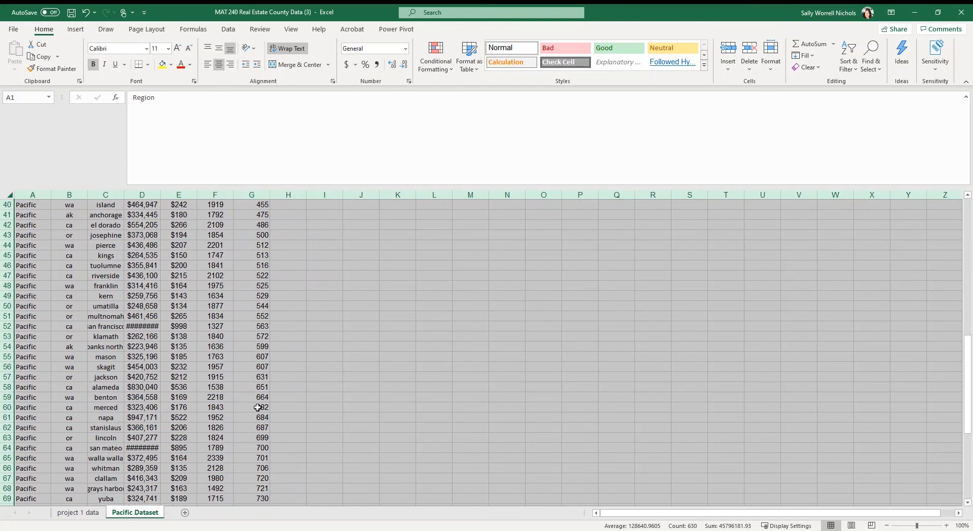
pyautogui.scroll(13, 258, 407)
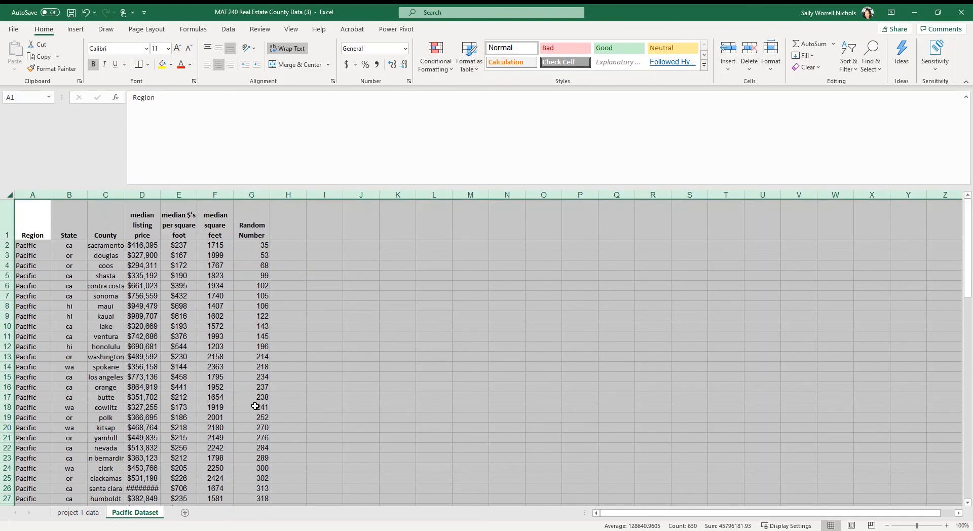
# Copy the header row and the first 30 sorted counties, range A1:G31, from the Pacific Dataset sheet.
pyautogui.click(33, 229)
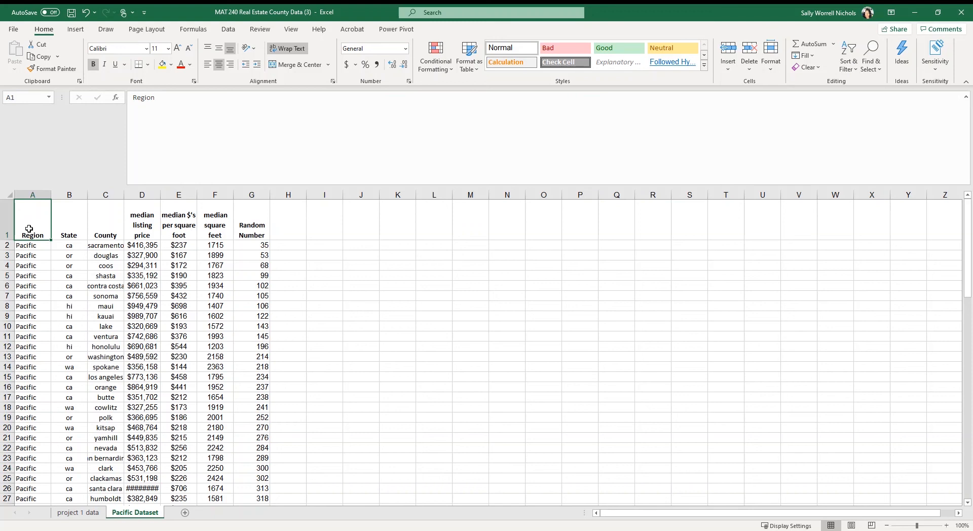
pyautogui.moveTo(28, 229); pyautogui.dragTo(20, 468)
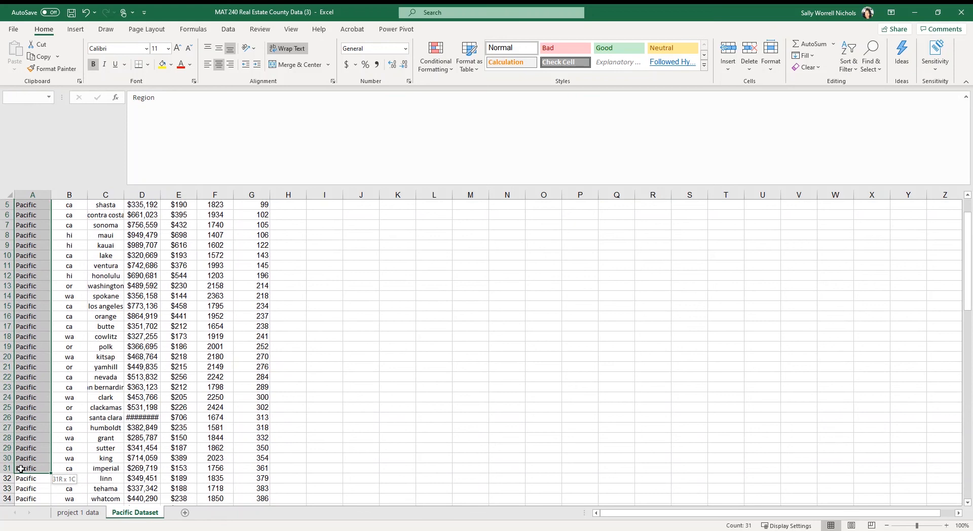
pyautogui.moveTo(21, 469); pyautogui.dragTo(250, 471)
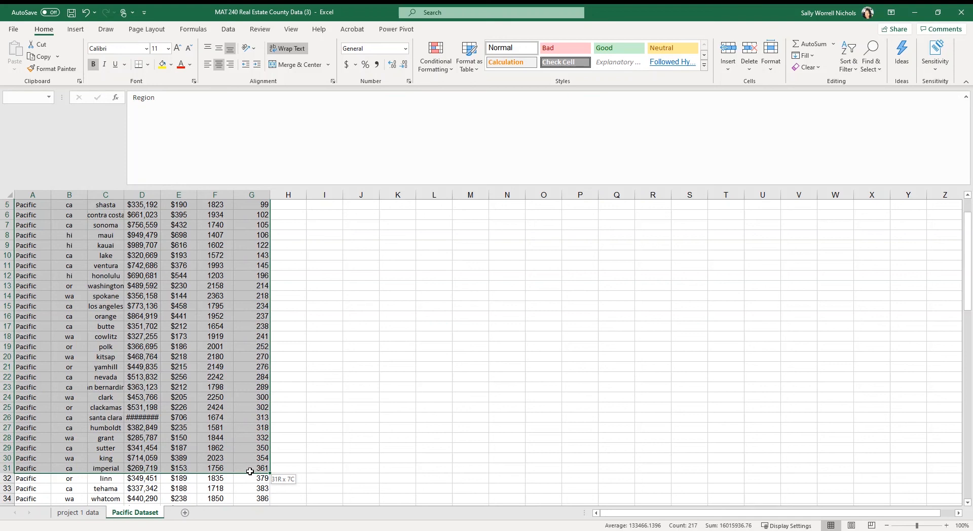
pyautogui.moveTo(250, 471); pyautogui.dragTo(250, 472)
pyautogui.scroll(2, 81, 363)
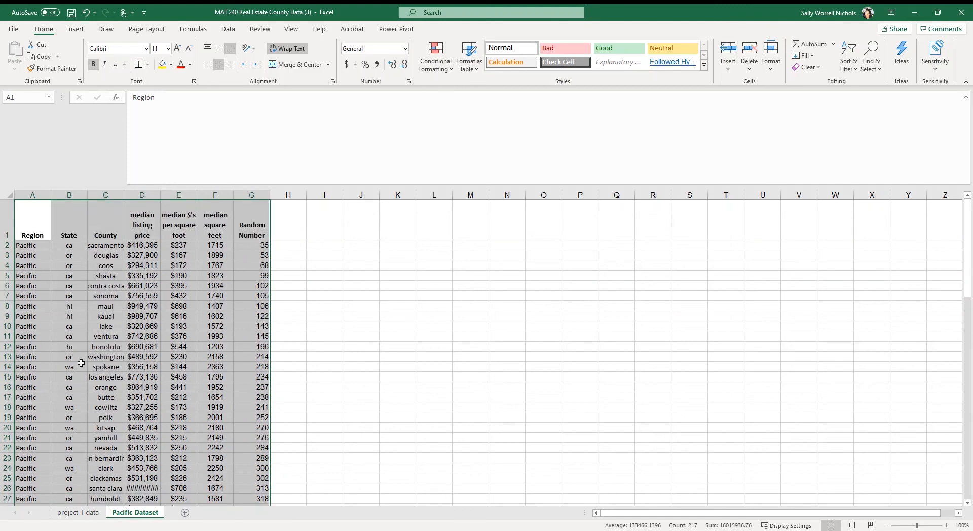
pyautogui.moveTo(32, 219); pyautogui.dragTo(254, 370)
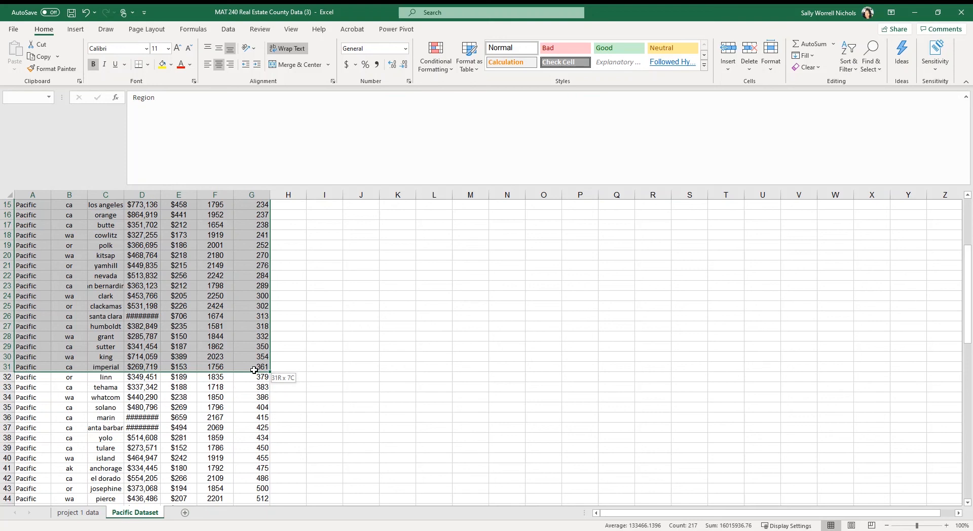
pyautogui.moveTo(254, 370); pyautogui.dragTo(256, 366)
pyautogui.hotkey('ctrl', 'c')
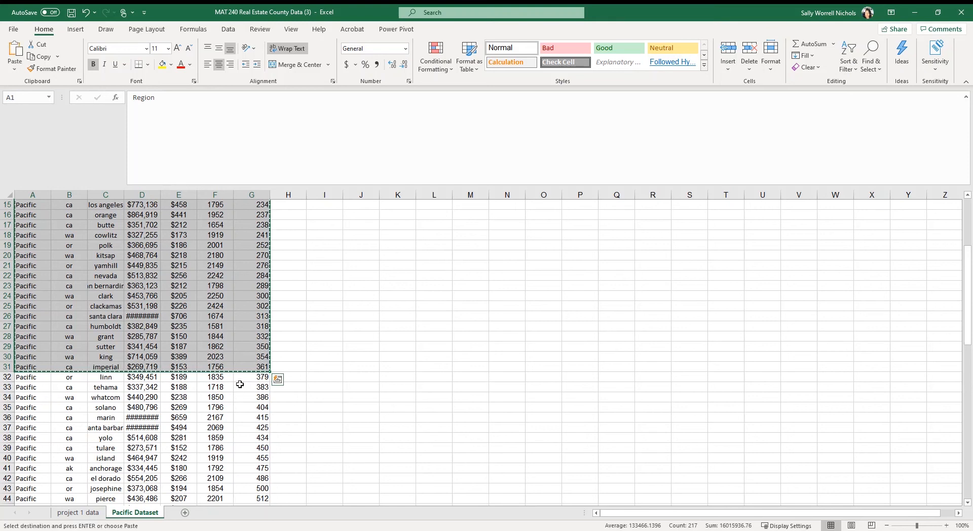
# Paste the copied rows into a new worksheet starting at A1 and check the row count by selecting A2:A31.
pyautogui.click(185, 514)
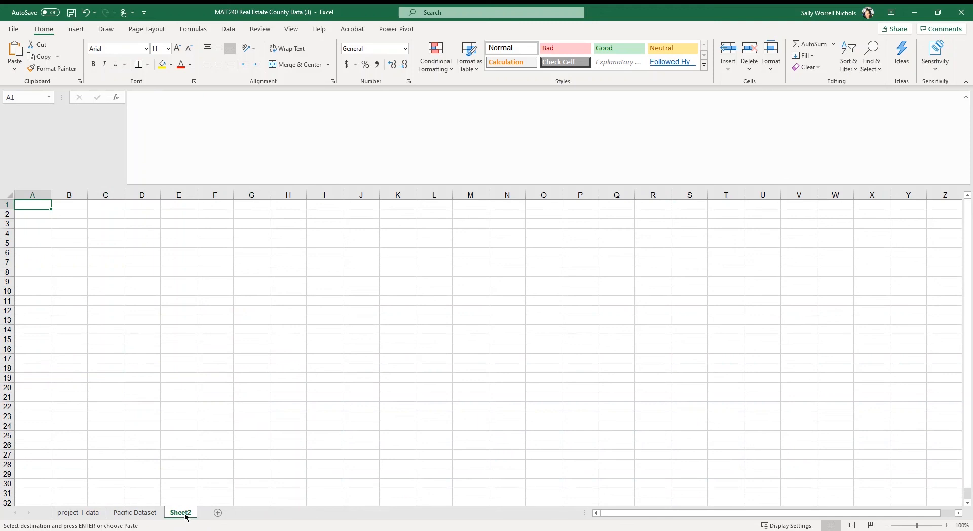
pyautogui.hotkey('ctrl', 'v')
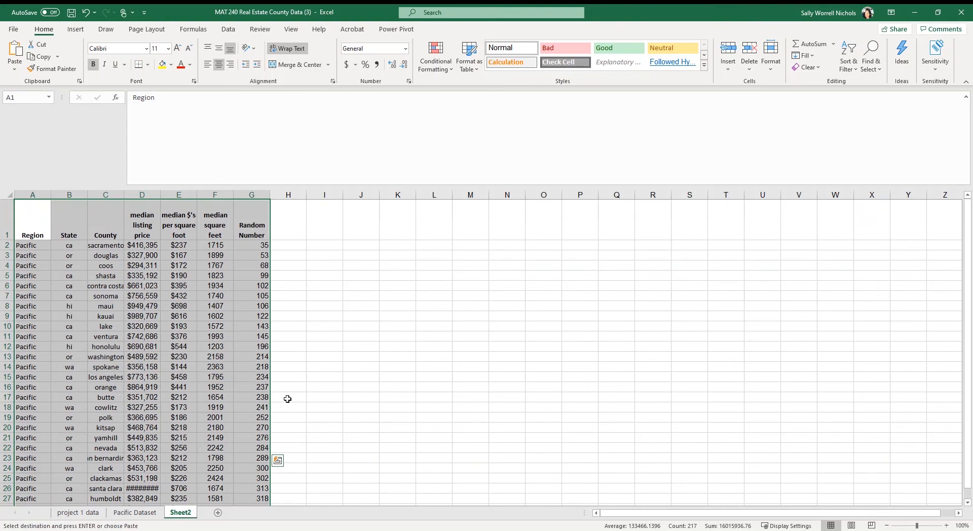
pyautogui.scroll(-10, 287, 400)
pyautogui.scroll(1, 285, 403)
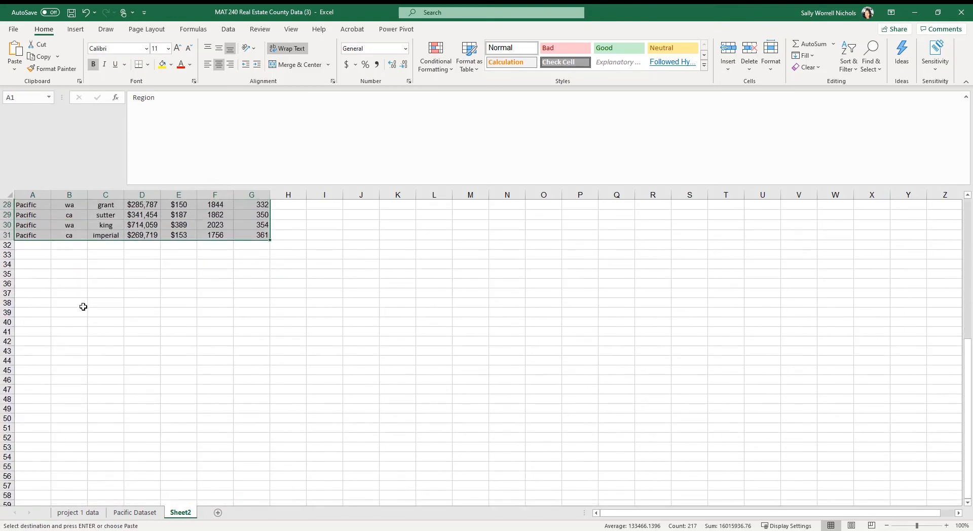
pyautogui.scroll(9, 83, 307)
pyautogui.moveTo(36, 243); pyautogui.dragTo(42, 447)
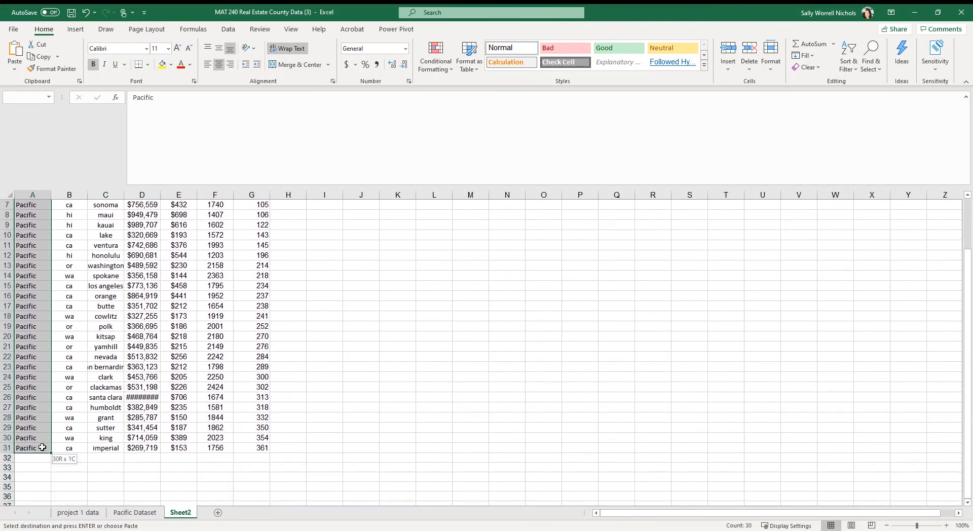
pyautogui.moveTo(42, 448); pyautogui.dragTo(42, 447)
pyautogui.scroll(2, 42, 448)
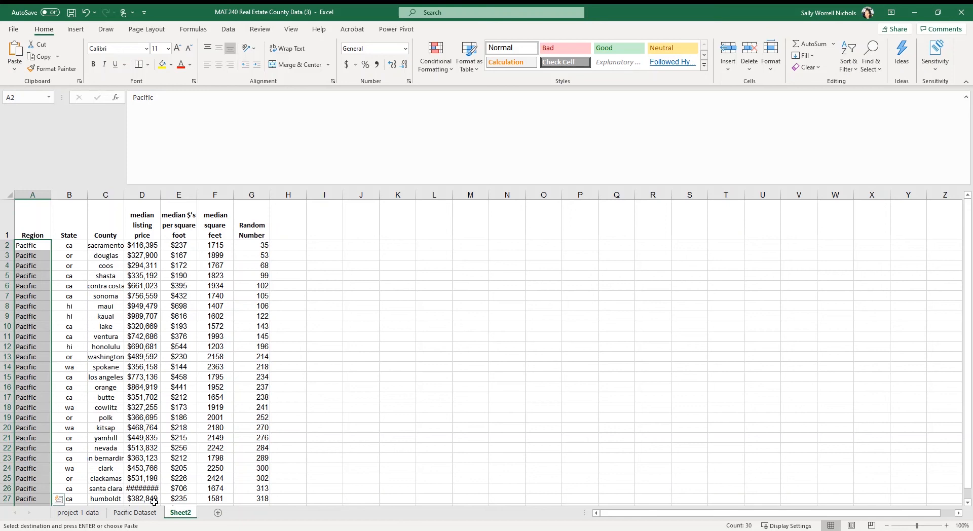
# Rename the new worksheet Complete Sample.
pyautogui.doubleClick(186, 516)
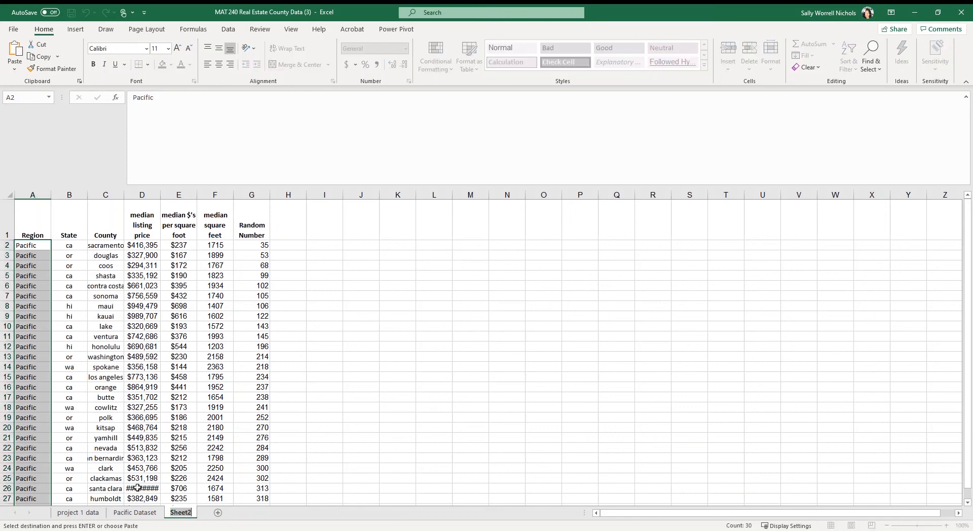
pyautogui.write('Complet')
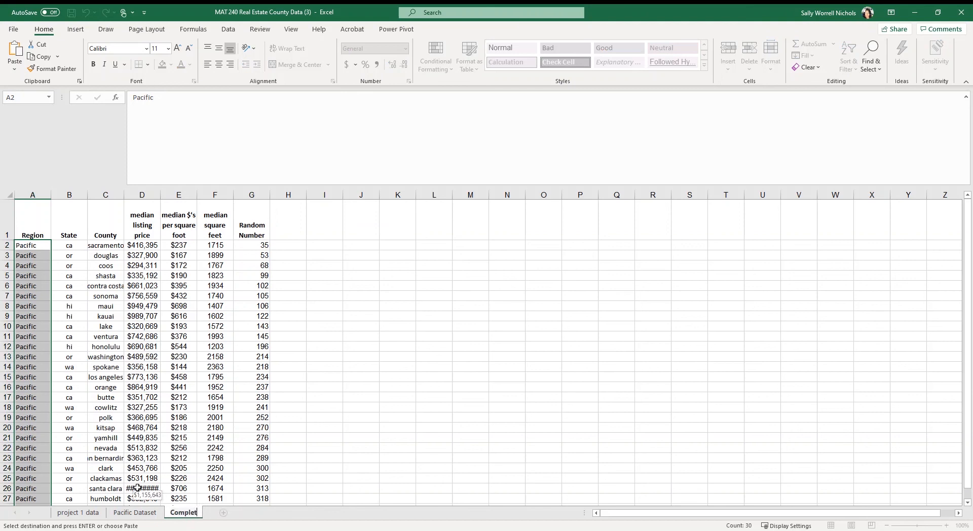
pyautogui.write('e Sample')
pyautogui.press('Return')
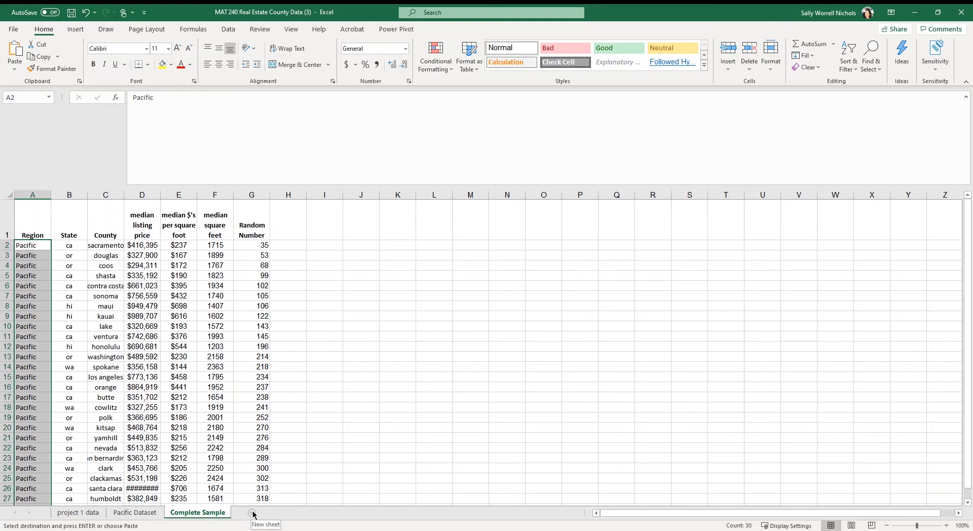
# Create a copy of the Complete Sample sheet in the same workbook and place it after all other sheets.
pyautogui.rightClick(215, 515)
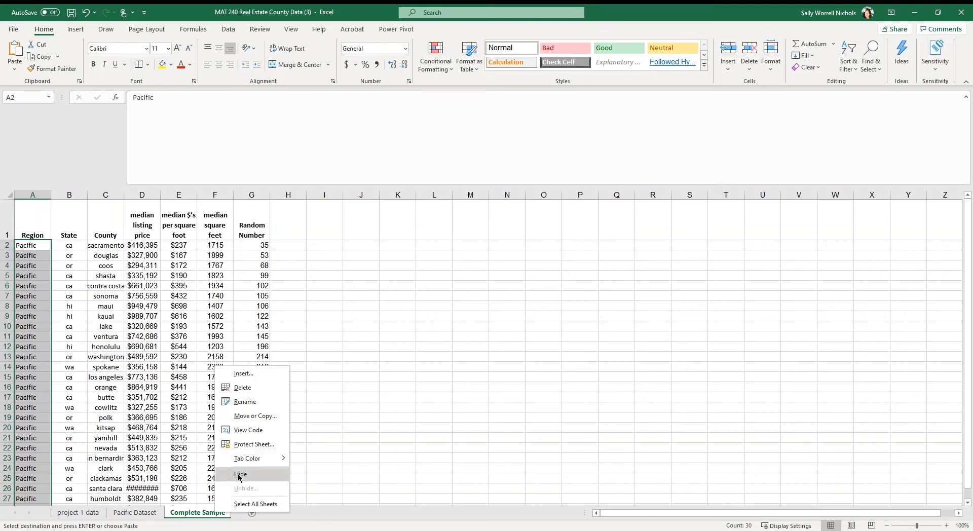
pyautogui.click(274, 417)
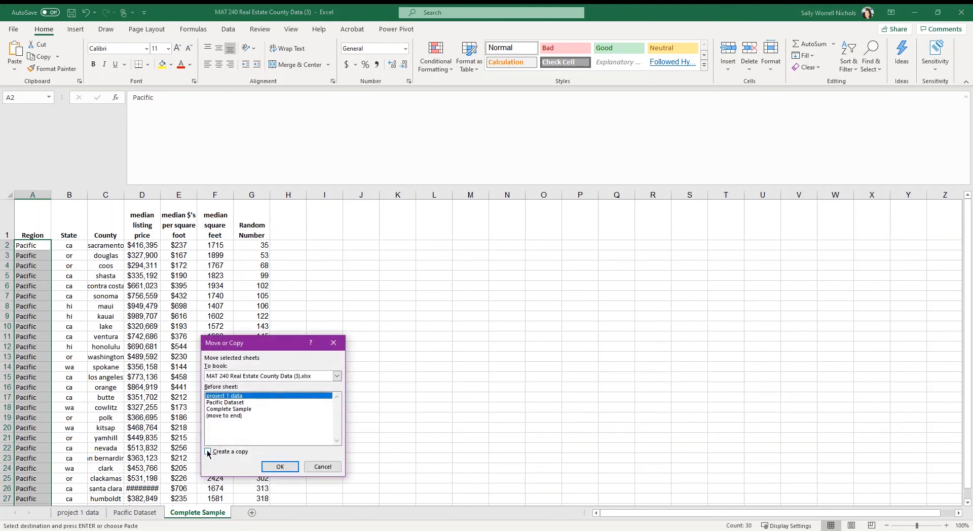
pyautogui.click(207, 450)
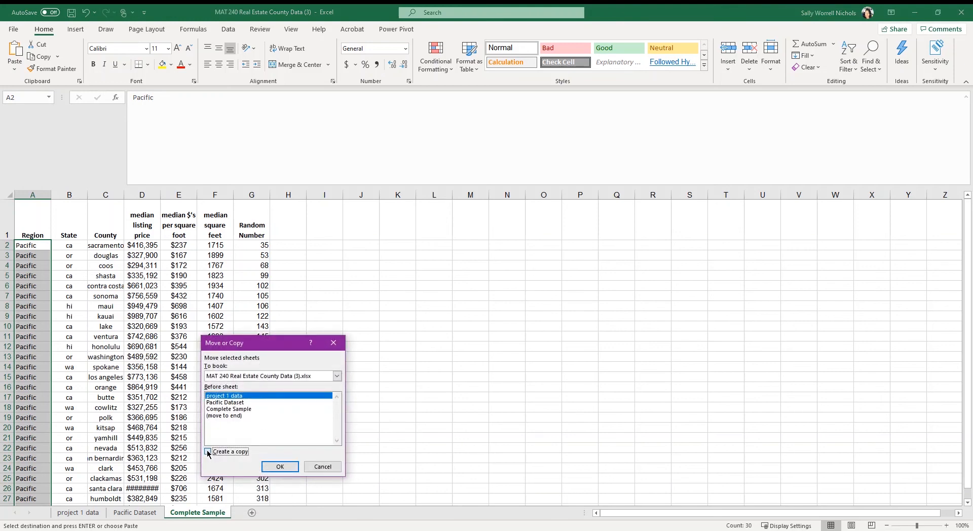
pyautogui.click(230, 416)
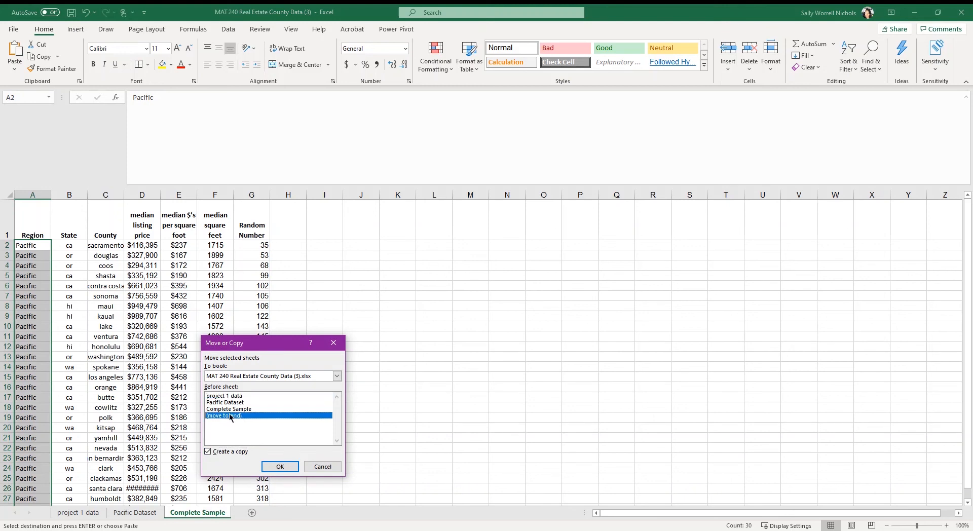
pyautogui.click(280, 467)
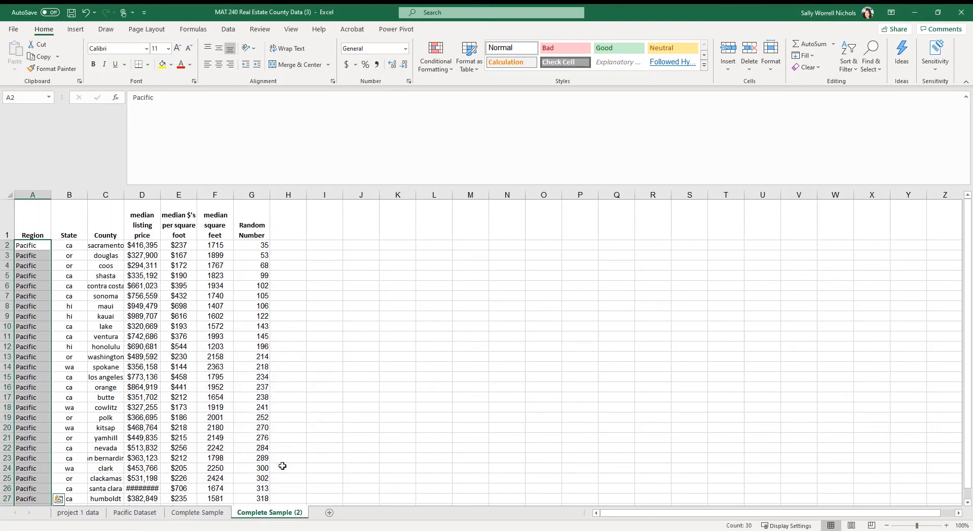
# Rename the copied worksheet Needed Sample Variables.
pyautogui.doubleClick(267, 513)
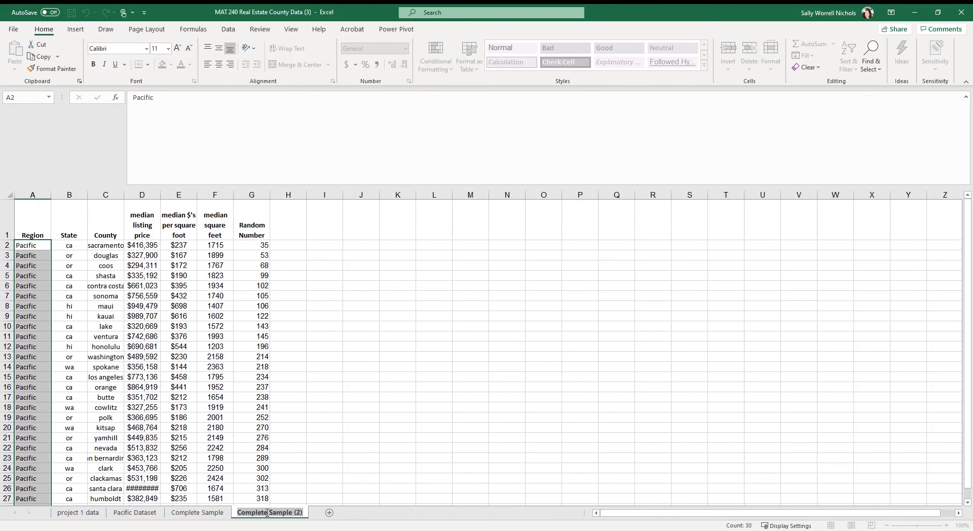
pyautogui.write('Sa')
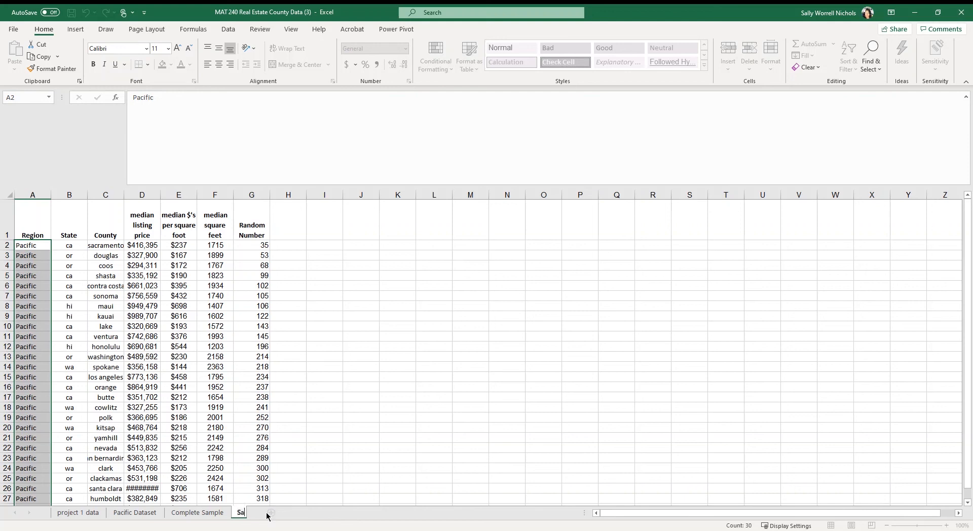
pyautogui.press('BackSpace')
pyautogui.write('Needed Sample')
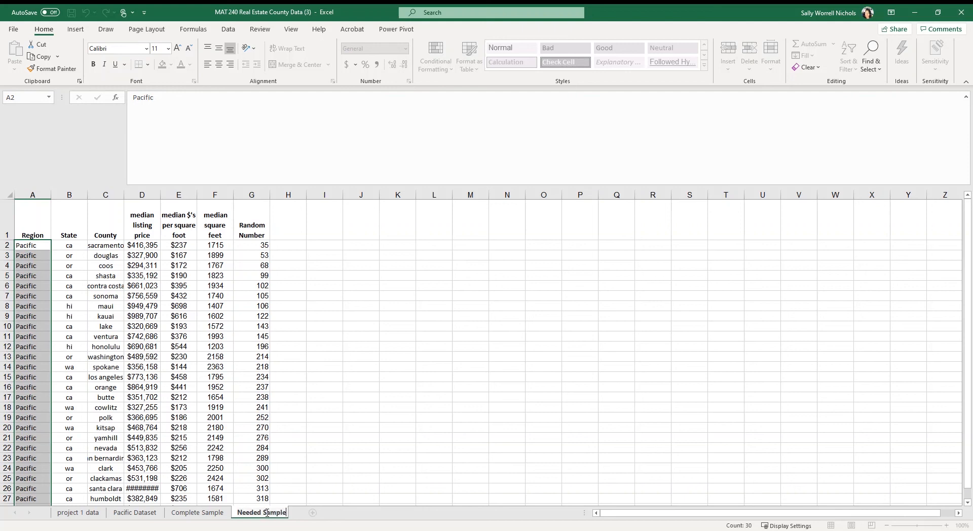
pyautogui.write(' Variables')
pyautogui.press('Return')
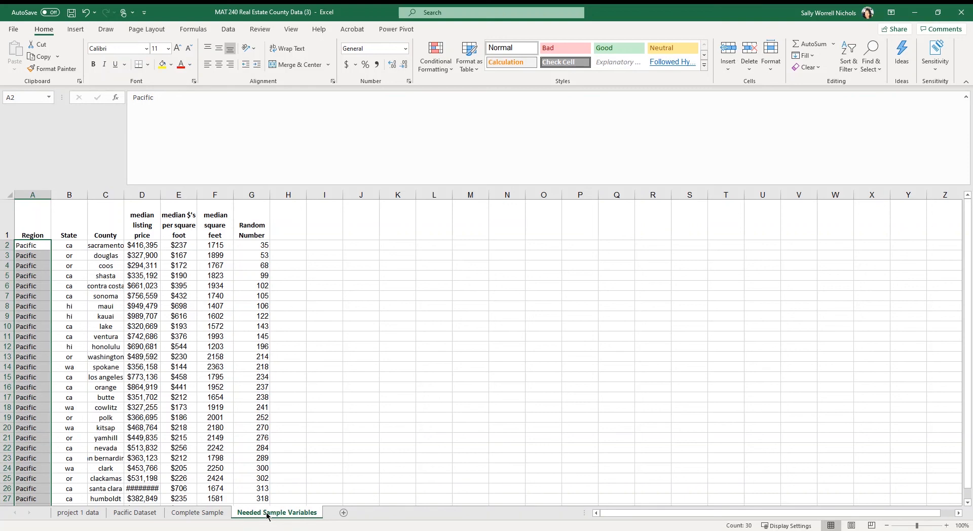
# Delete the Region, State and County columns from the Needed Sample Variables sheet.
pyautogui.click(46, 194)
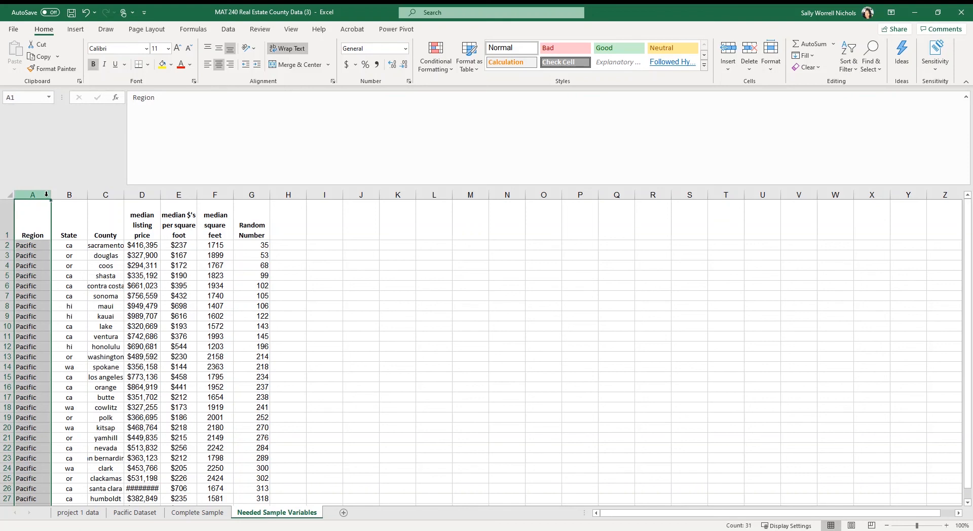
pyautogui.click(46, 195)
pyautogui.click(37, 196)
pyautogui.moveTo(37, 197); pyautogui.dragTo(64, 196)
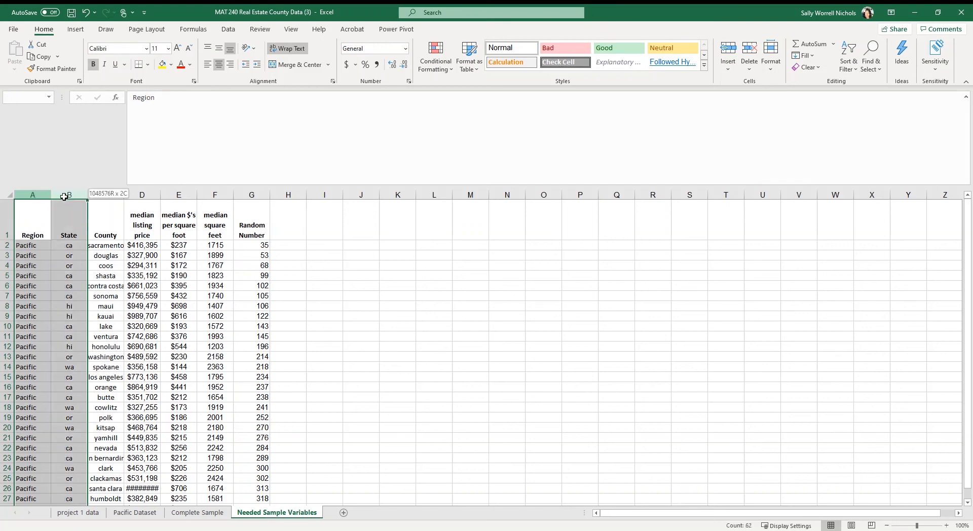
pyautogui.moveTo(63, 197); pyautogui.dragTo(97, 193)
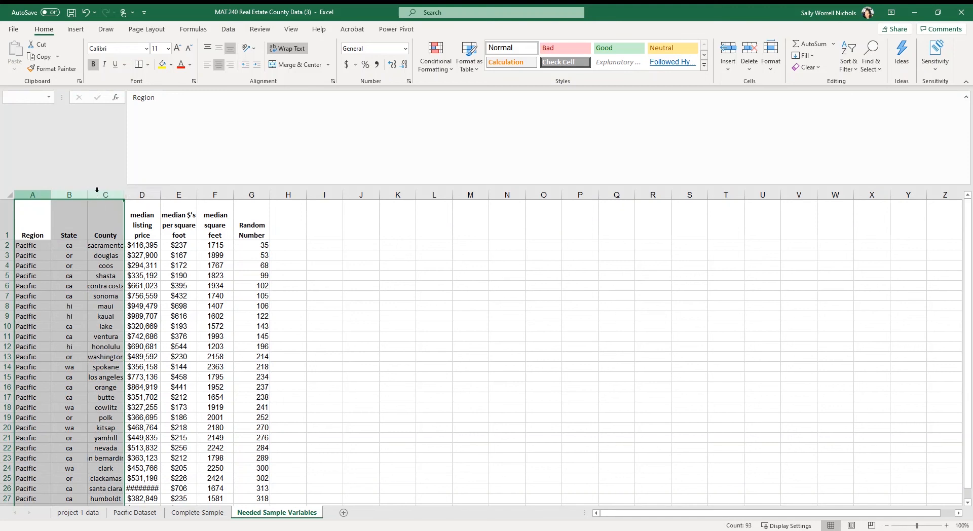
pyautogui.rightClick(71, 229)
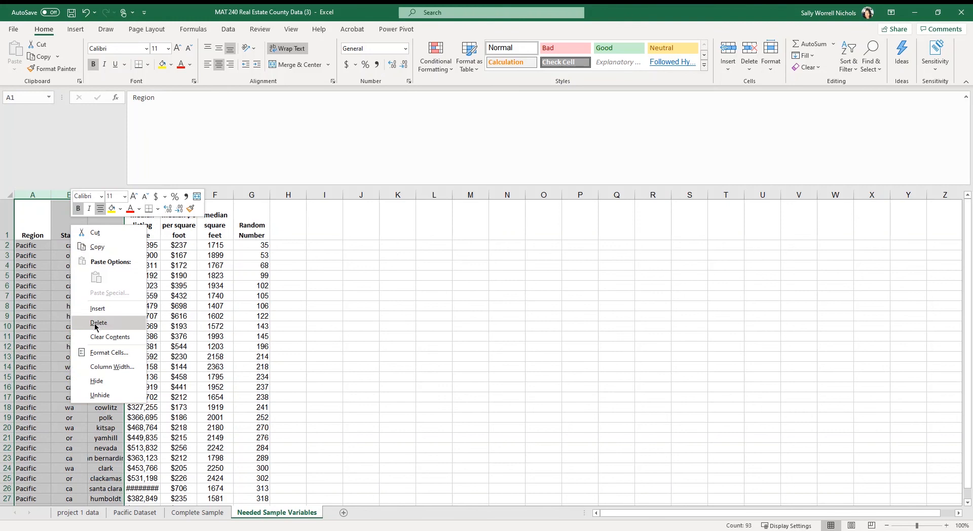
pyautogui.rightClick(56, 191)
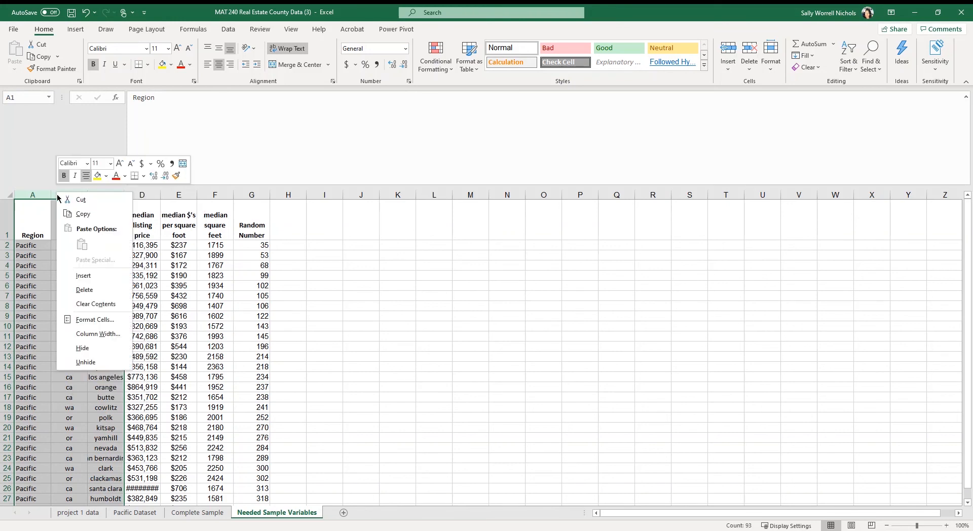
pyautogui.click(78, 291)
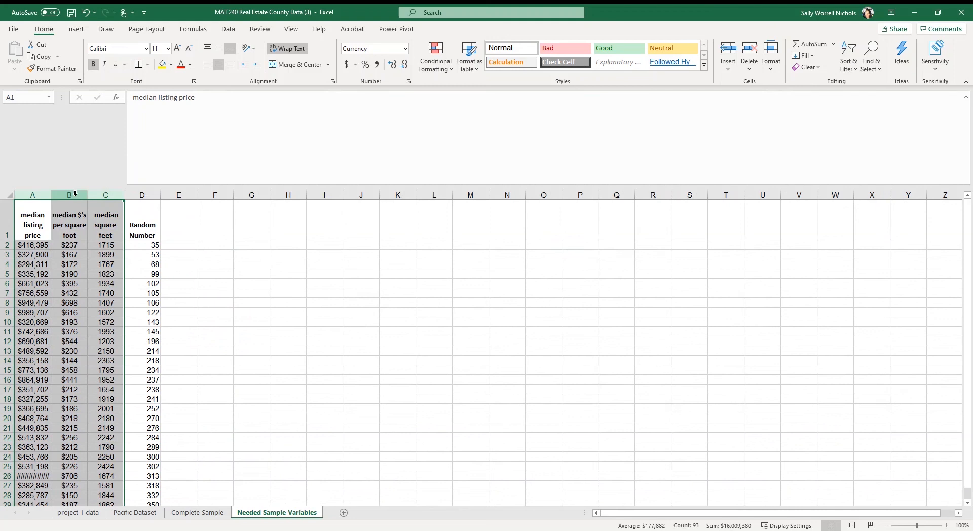
# Delete the median $'s per square foot column.
pyautogui.moveTo(75, 195); pyautogui.dragTo(75, 194)
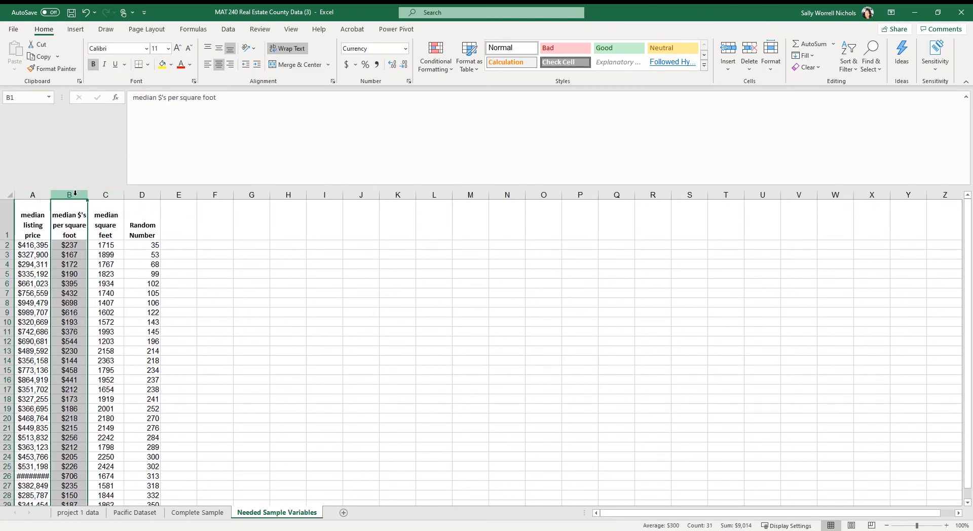
pyautogui.rightClick(75, 195)
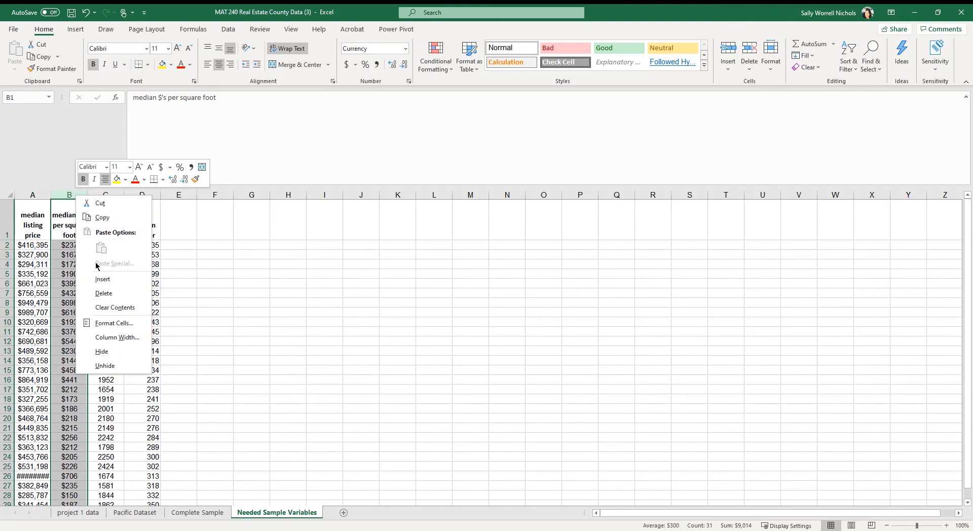
pyautogui.click(107, 296)
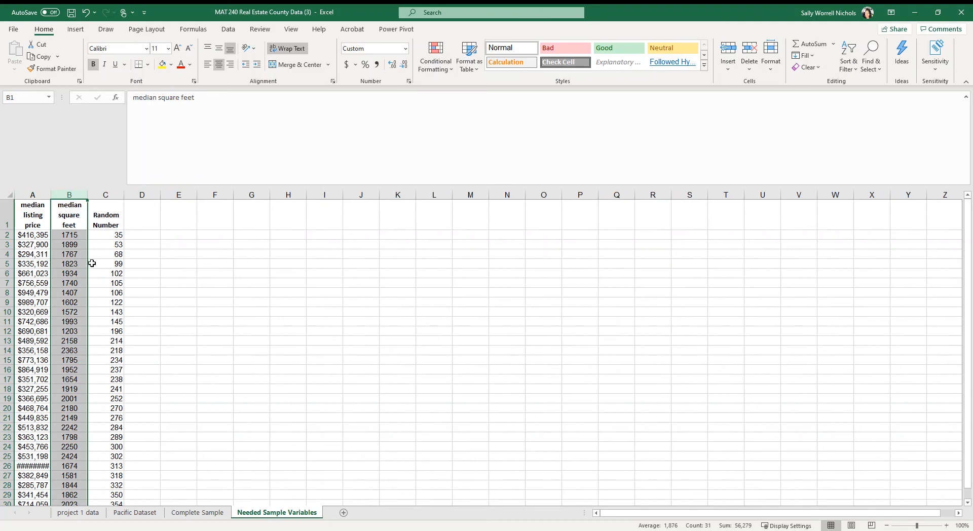
# Delete the Random Number column and widen the two remaining columns so all their values fit.
pyautogui.click(117, 193)
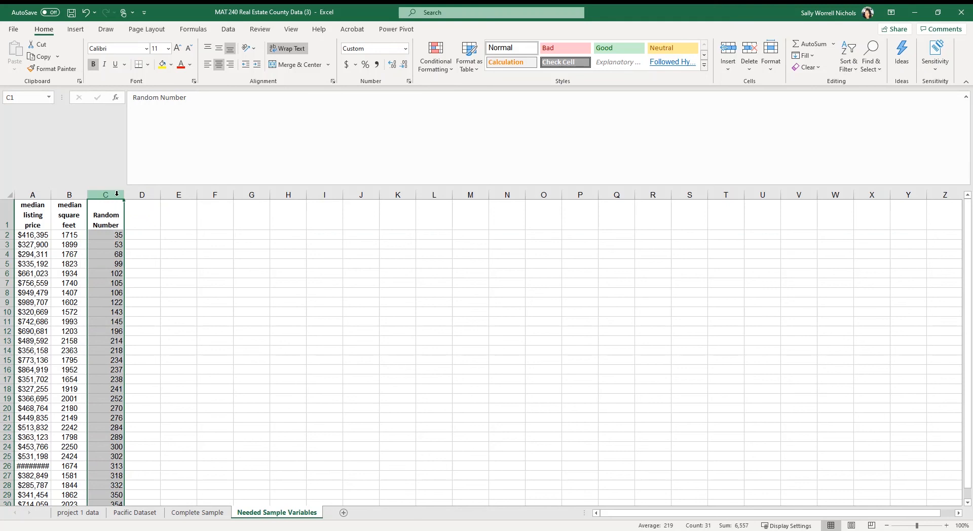
pyautogui.rightClick(116, 194)
pyautogui.click(137, 294)
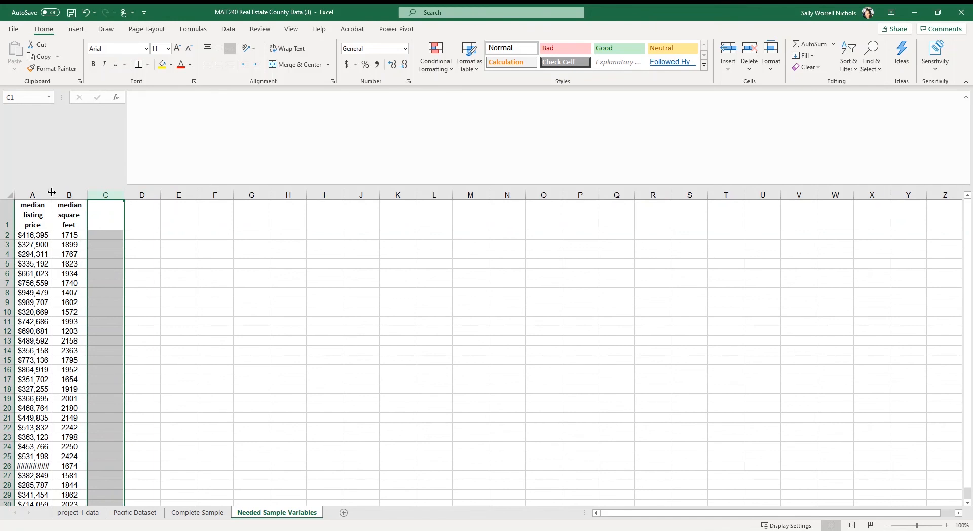
pyautogui.moveTo(52, 192); pyautogui.dragTo(111, 196)
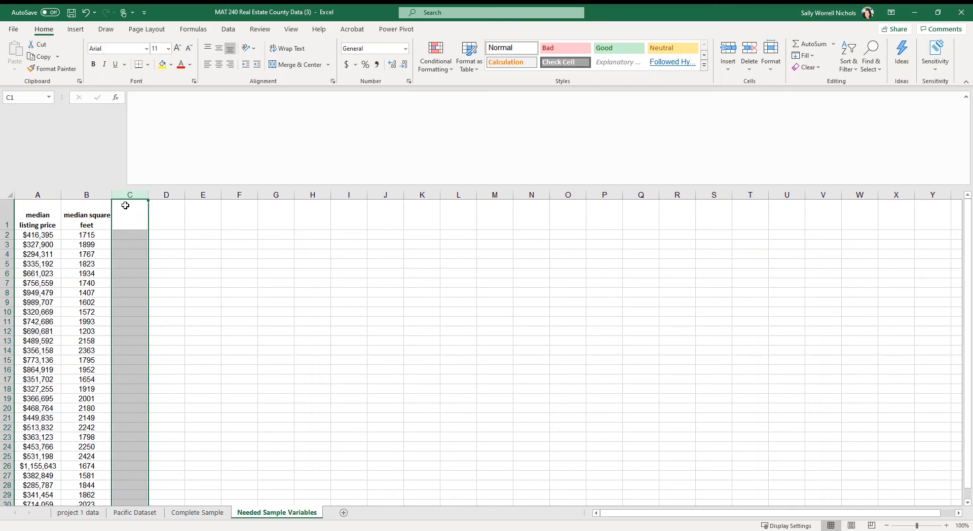
# Capitalize each word of the header in A1 so it reads Median Listing Price.
pyautogui.click(40, 216)
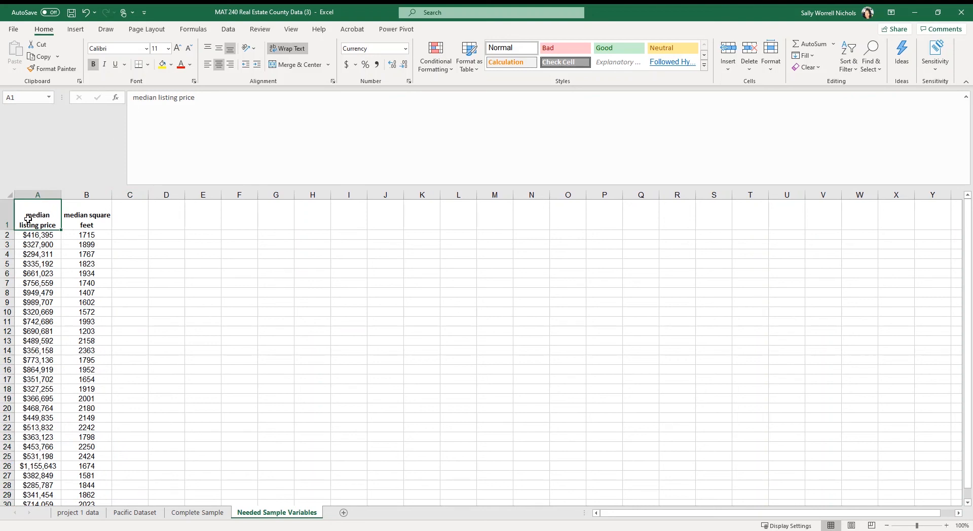
pyautogui.click(137, 99)
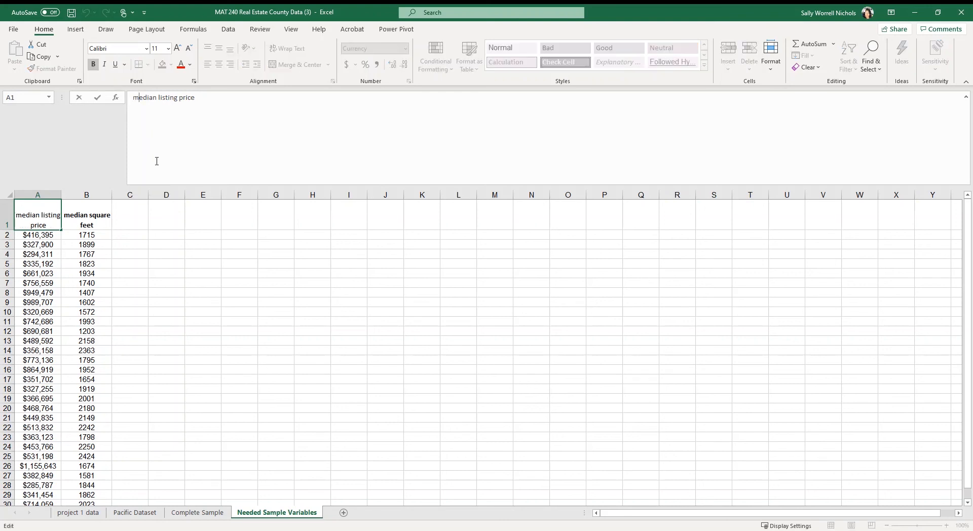
pyautogui.press('BackSpace')
pyautogui.write('M')
pyautogui.press('BackSpace')
pyautogui.write('L')
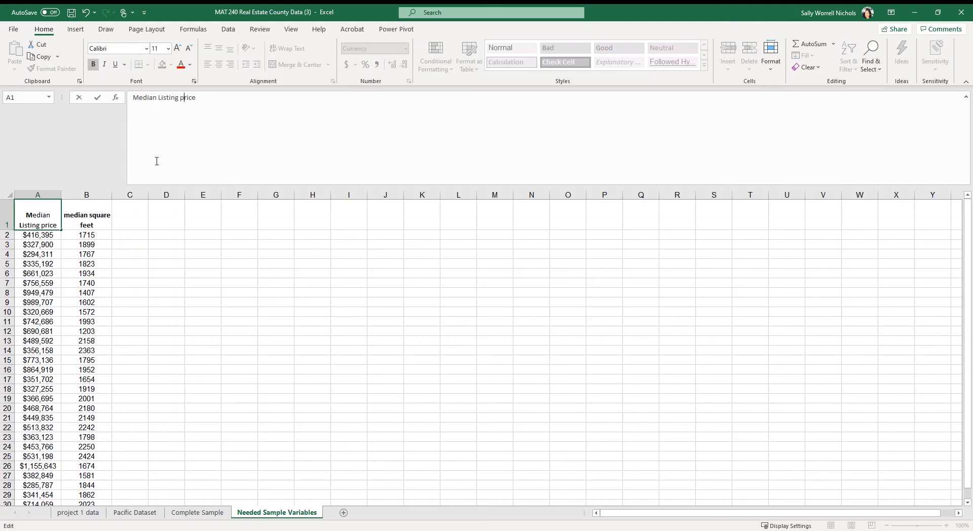
pyautogui.press('BackSpace')
pyautogui.write('P')
pyautogui.press('Return')
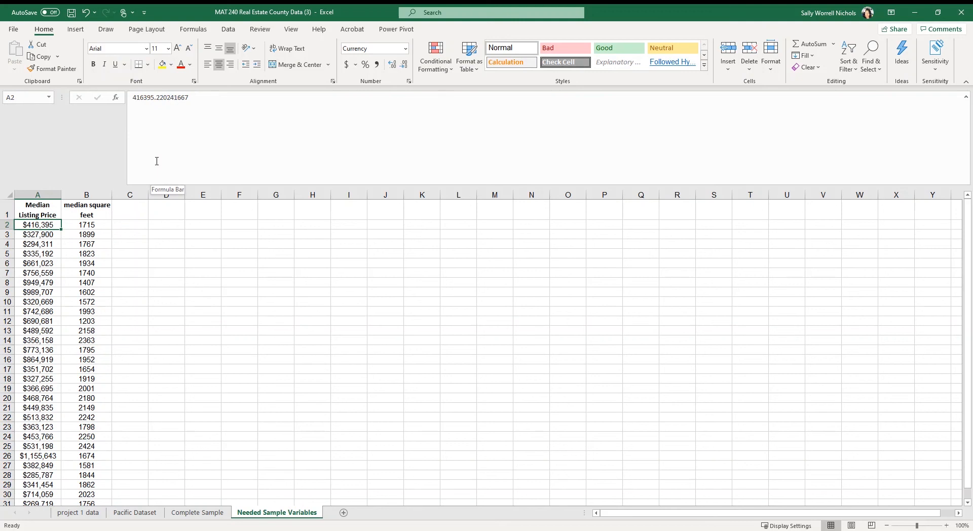
# Capitalize each word of the header in B1 so it reads Median Square Feet.
pyautogui.click(91, 210)
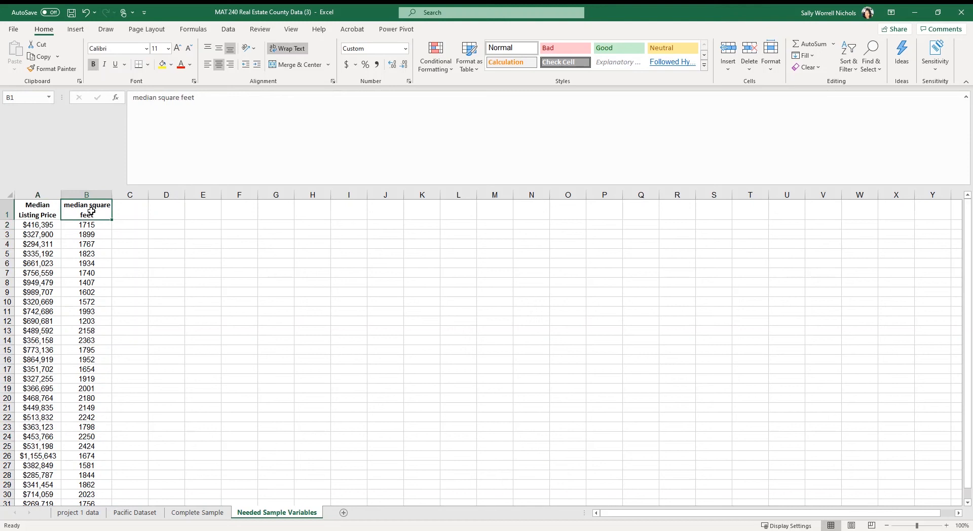
pyautogui.click(138, 100)
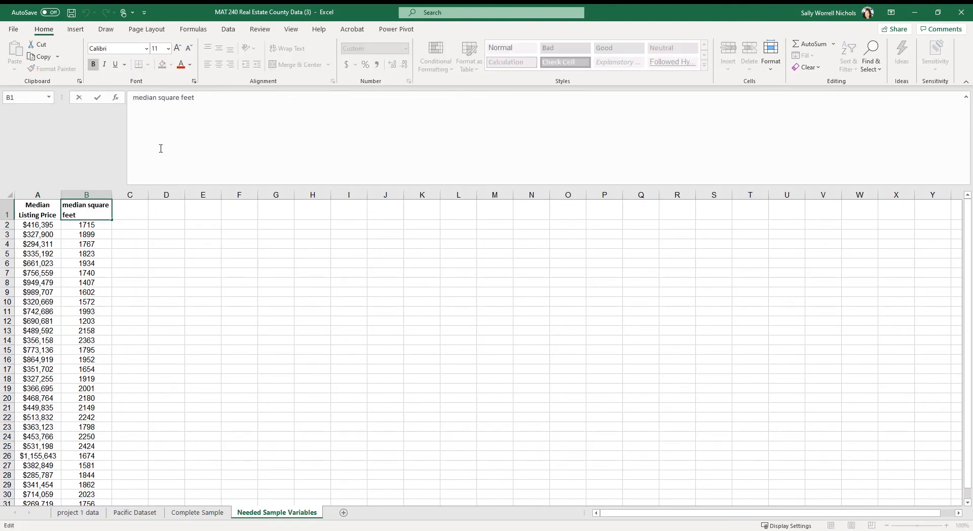
pyautogui.press('BackSpace')
pyautogui.write('M')
pyautogui.press('BackSpace')
pyautogui.write('S')
pyautogui.press('BackSpace')
pyautogui.write('F')
pyautogui.press('Return')
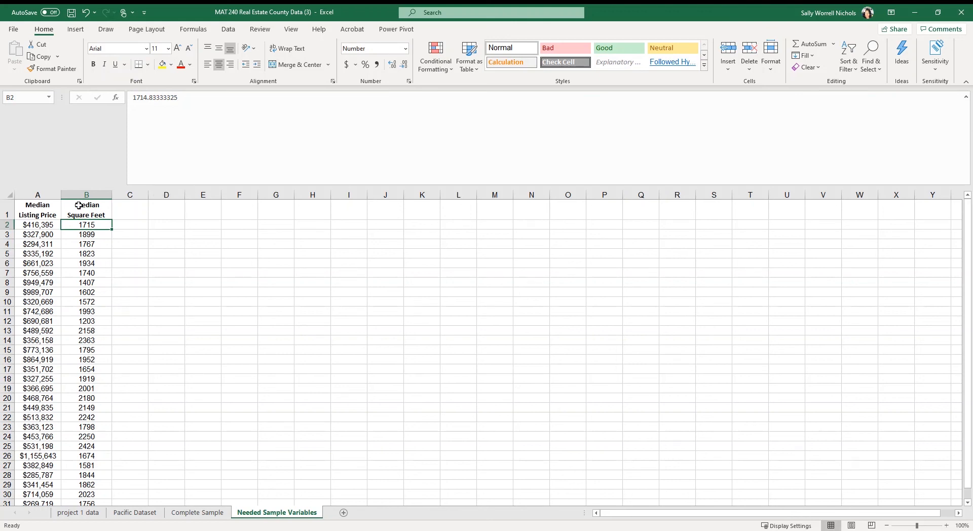
# Append (y) to the Median Listing Price header to mark it as the response variable.
pyautogui.click(32, 209)
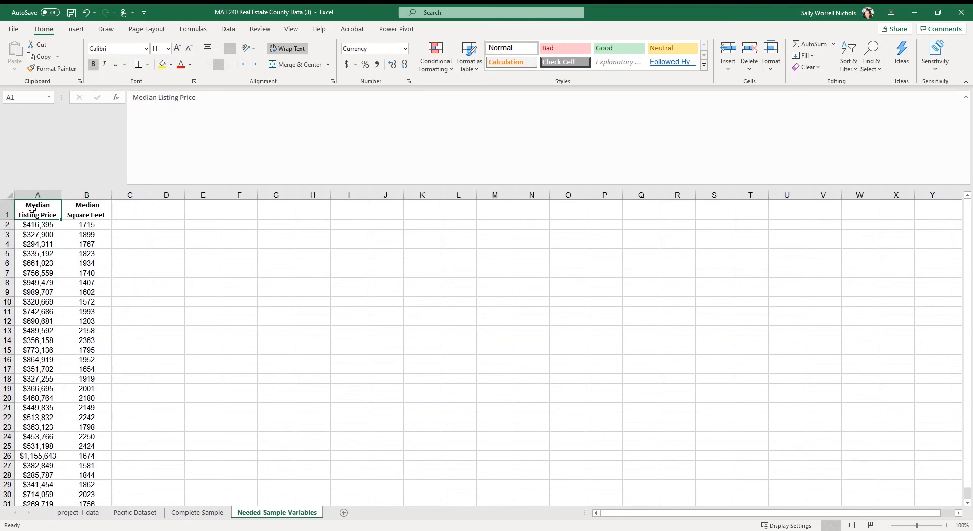
pyautogui.click(230, 104)
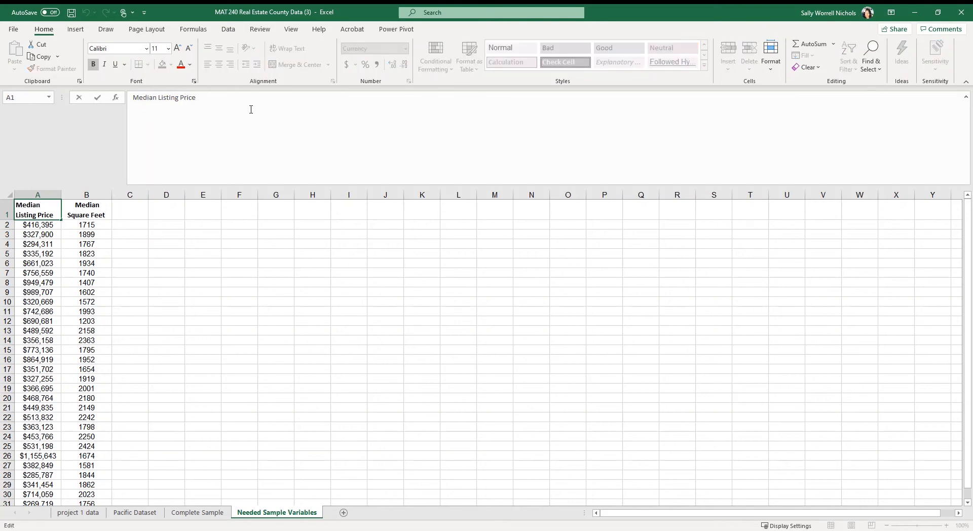
pyautogui.write('(y)')
pyautogui.press('Return')
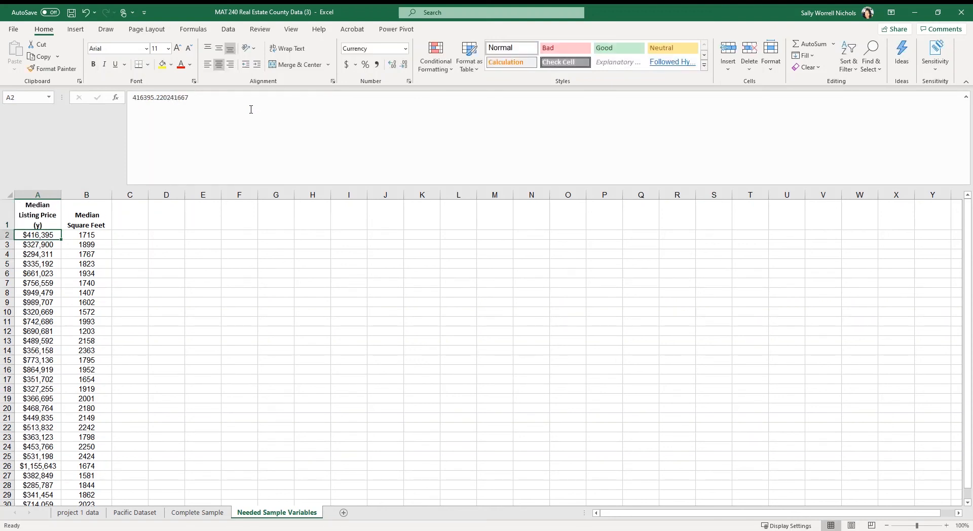
# Append (x) to the Median Square Feet header to mark it as the predictor variable.
pyautogui.click(98, 212)
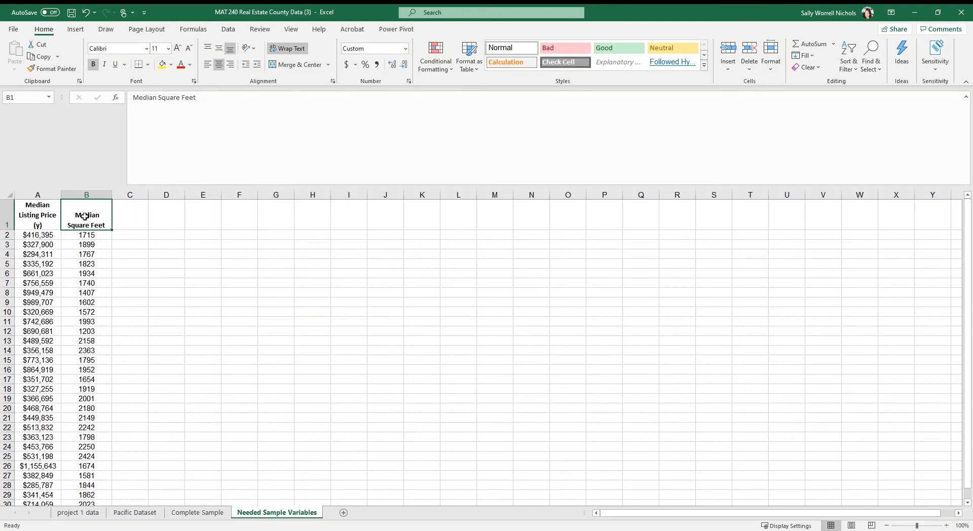
pyautogui.click(228, 101)
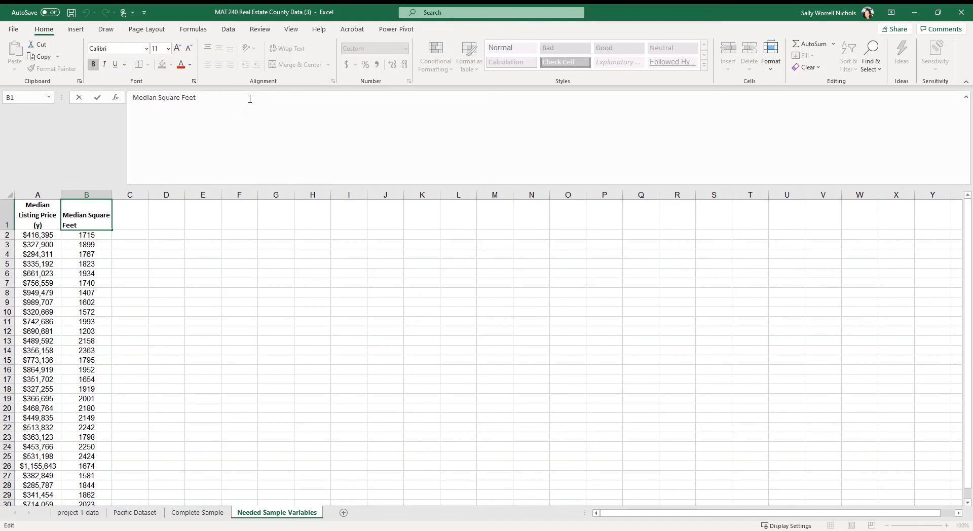
pyautogui.write('(x)')
pyautogui.press('Return')
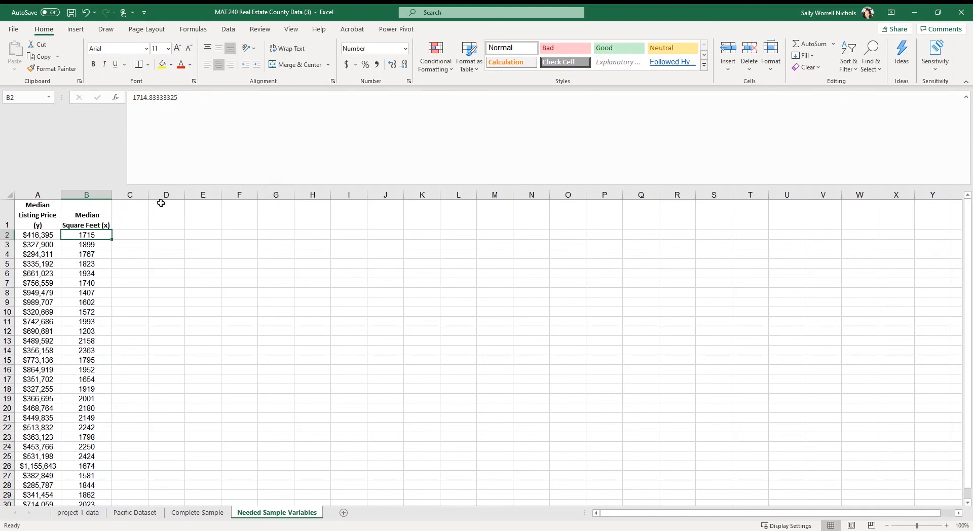
# Move the Median Square Feet (x) column in front of the Median Listing Price (y) column.
pyautogui.click(91, 192)
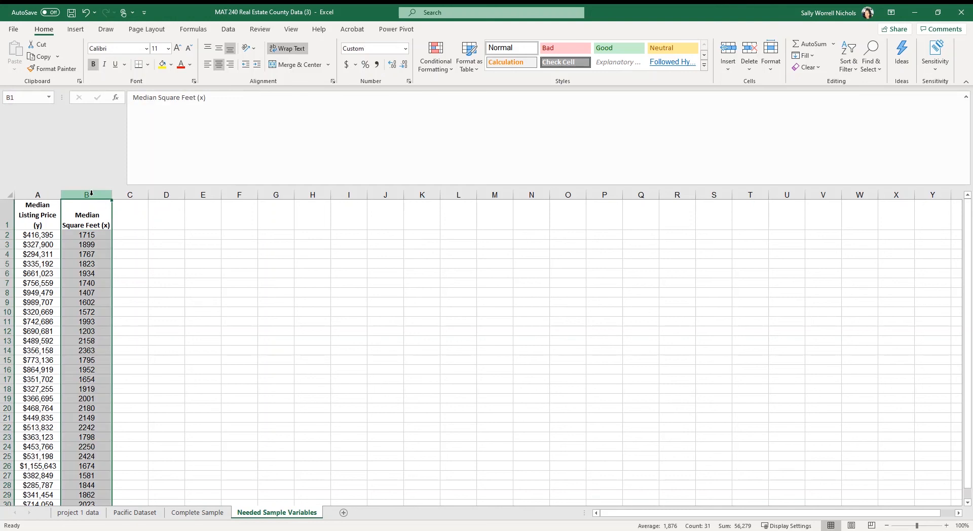
pyautogui.rightClick(92, 193)
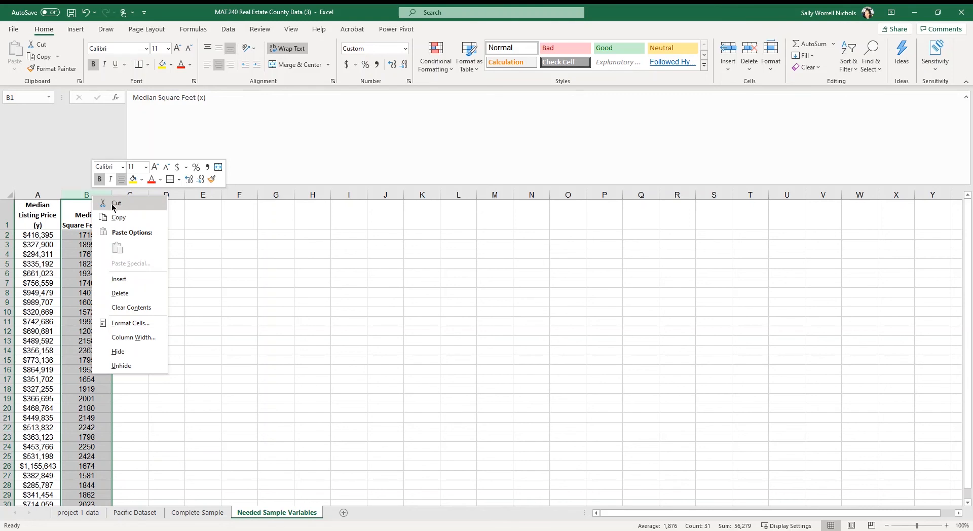
pyautogui.click(114, 203)
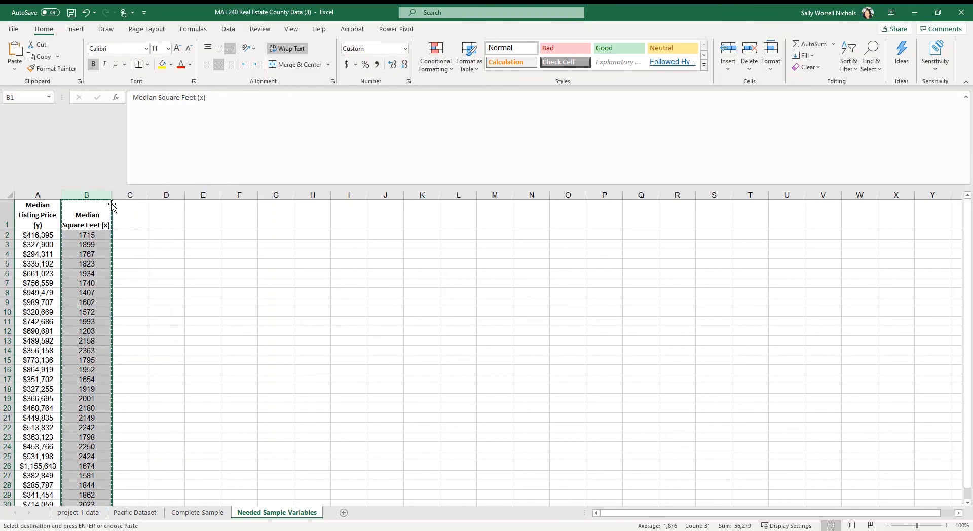
pyautogui.rightClick(35, 194)
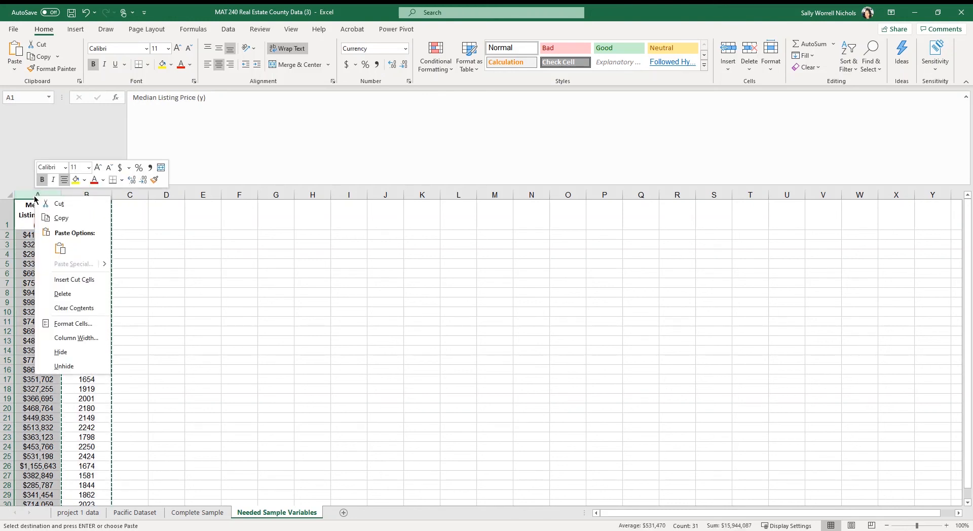
pyautogui.click(82, 281)
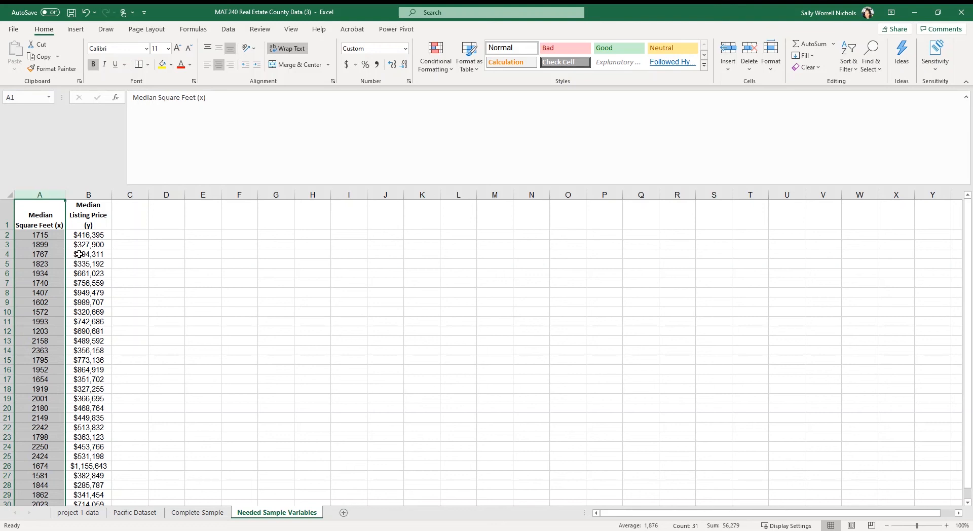
# Look over the Complete Sample sheet and return to the Needed Sample Variables sheet.
pyautogui.click(121, 214)
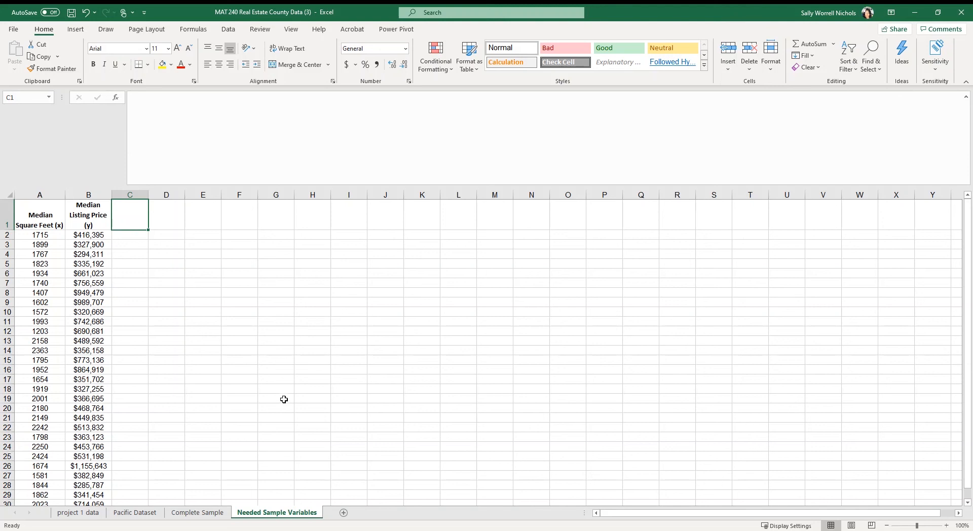
pyautogui.click(197, 514)
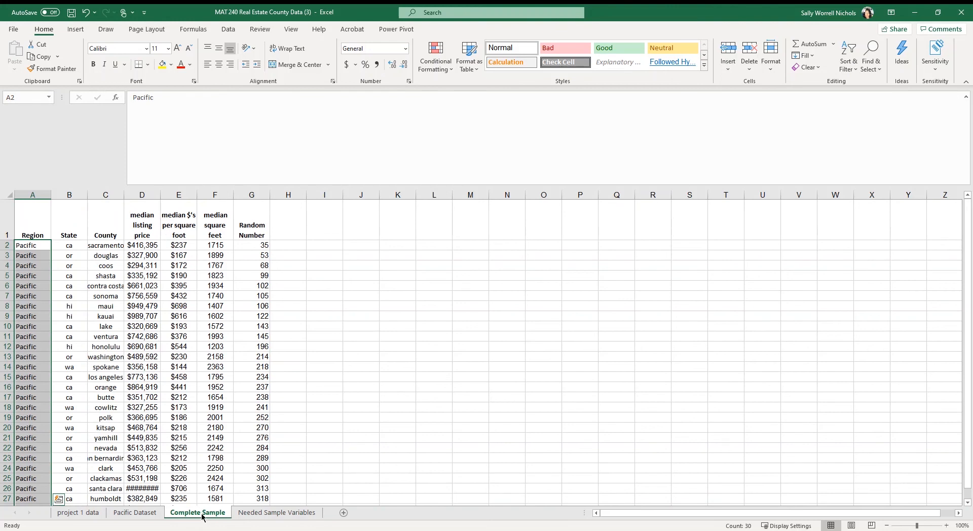
pyautogui.click(290, 514)
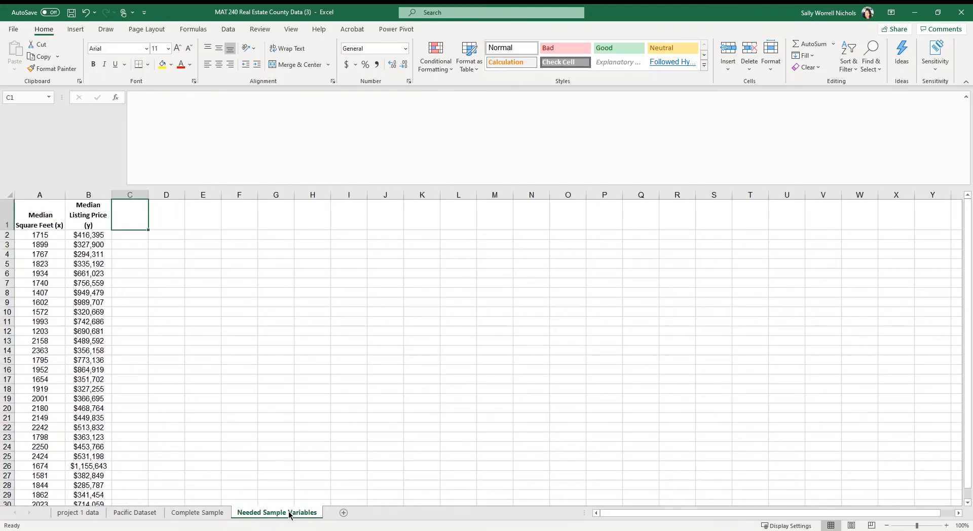